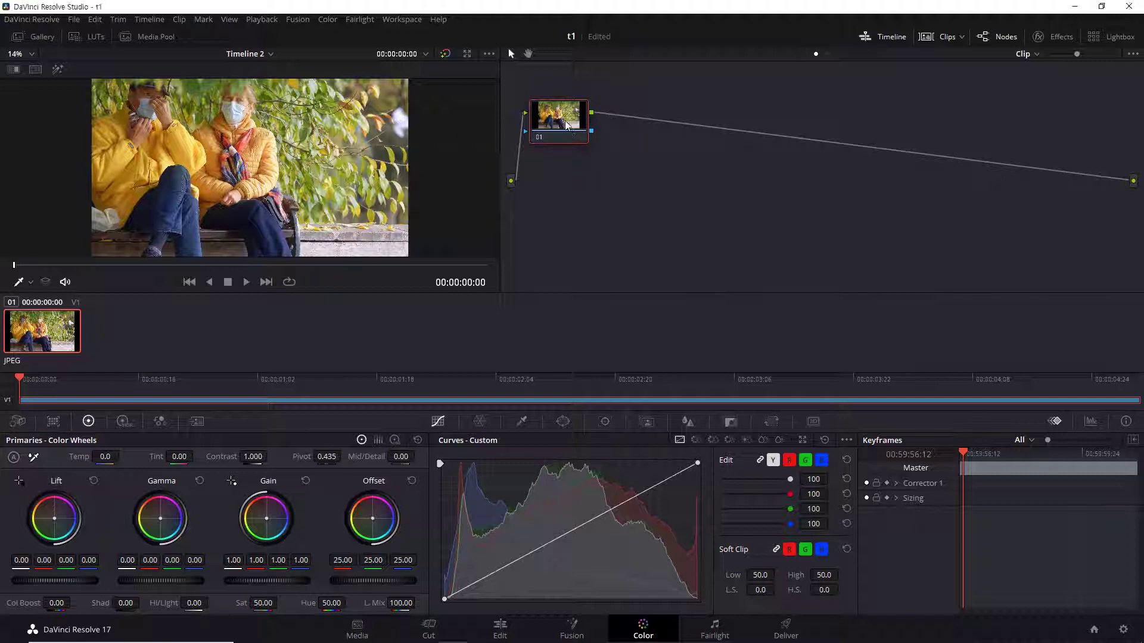
Step: Add a serial node after node 01 and a layer node alongside it, feeding both into a Layer Mixer
key(alt+s)
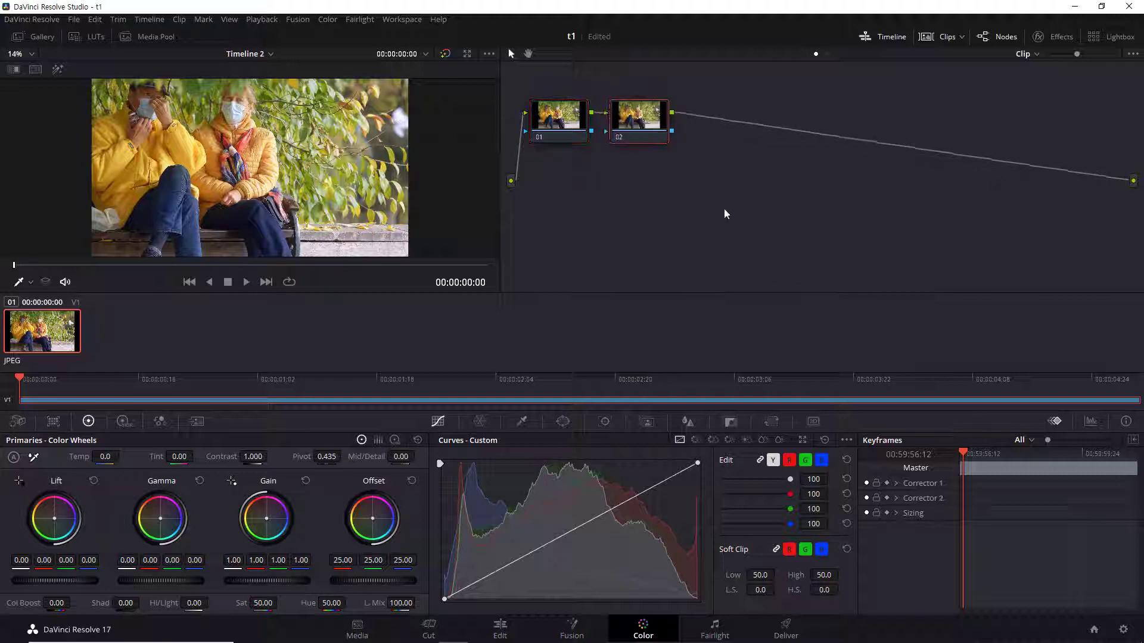
right_click(652, 119)
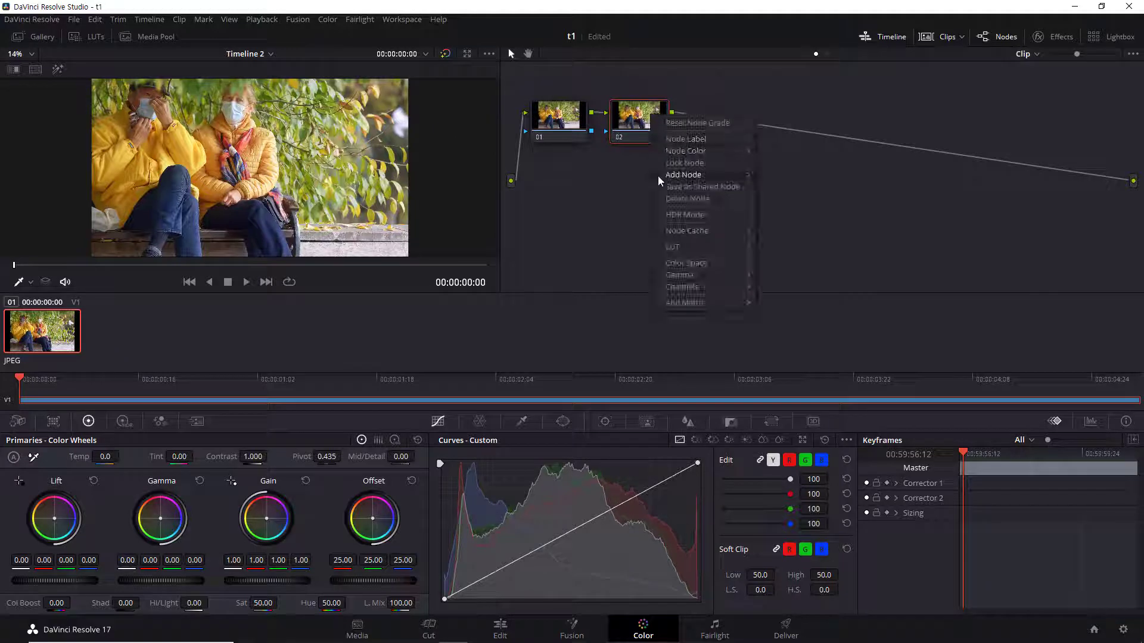
mouse_move(659, 176)
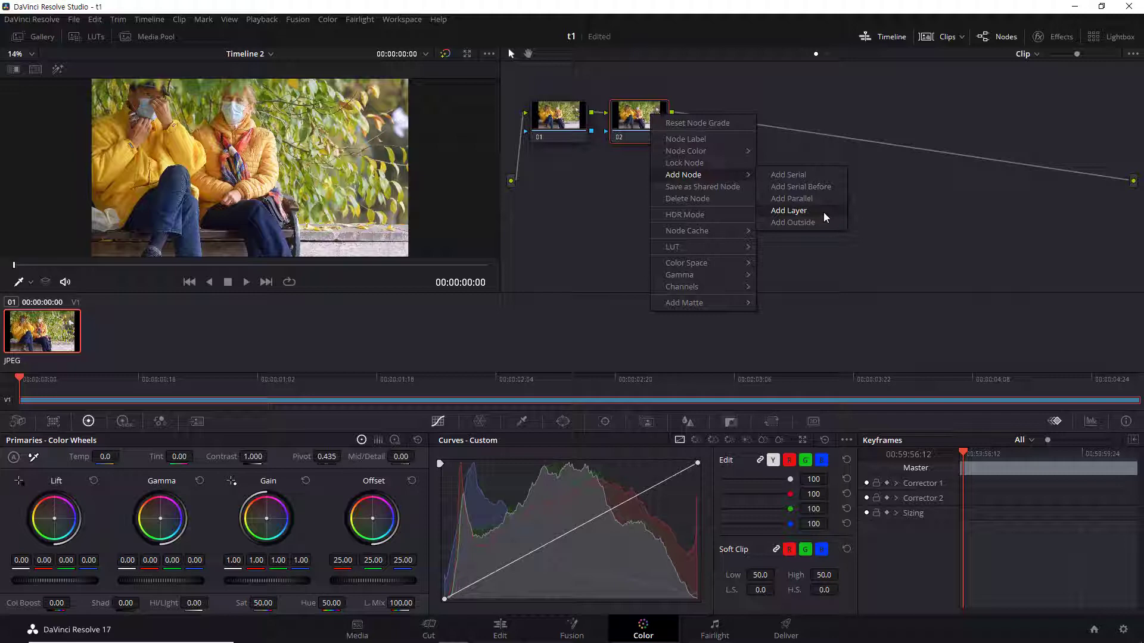
click(824, 215)
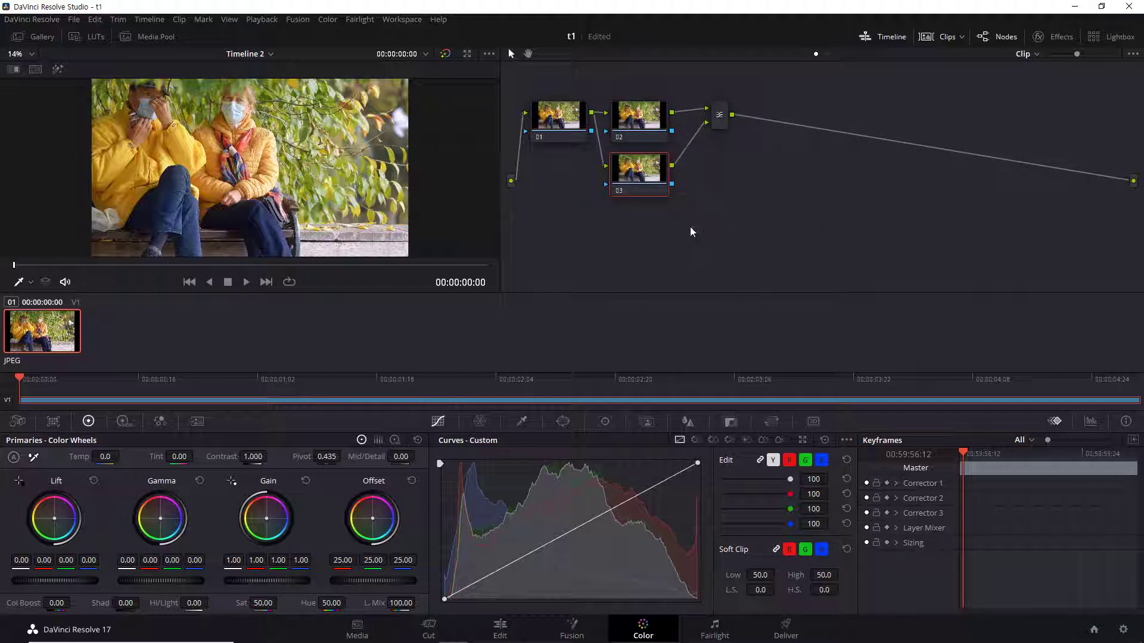
click(640, 124)
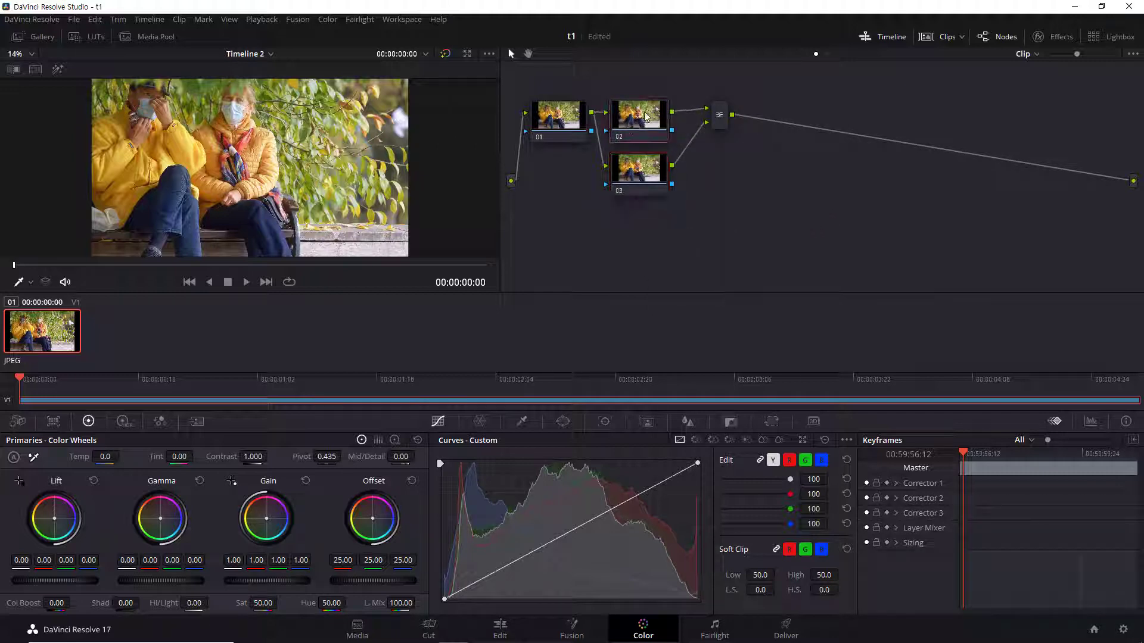
click(646, 173)
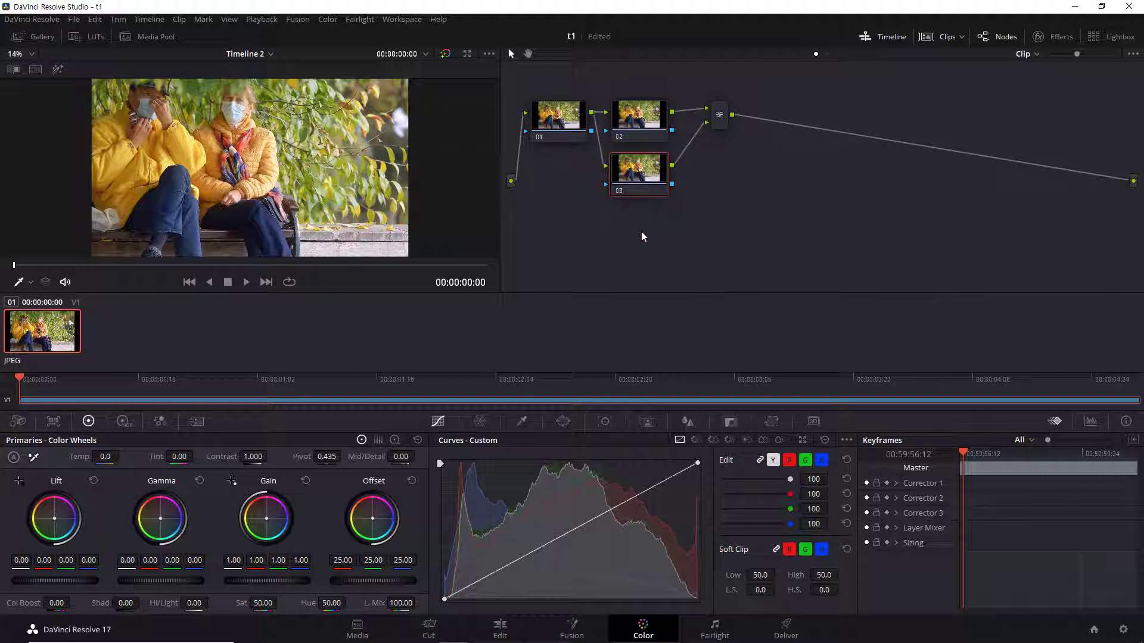
click(628, 119)
click(641, 174)
click(705, 127)
drag(264, 605, 208, 606)
double_click(242, 602)
Step: Make node 02 black and white by setting its saturation to 0, and select node 03
click(634, 116)
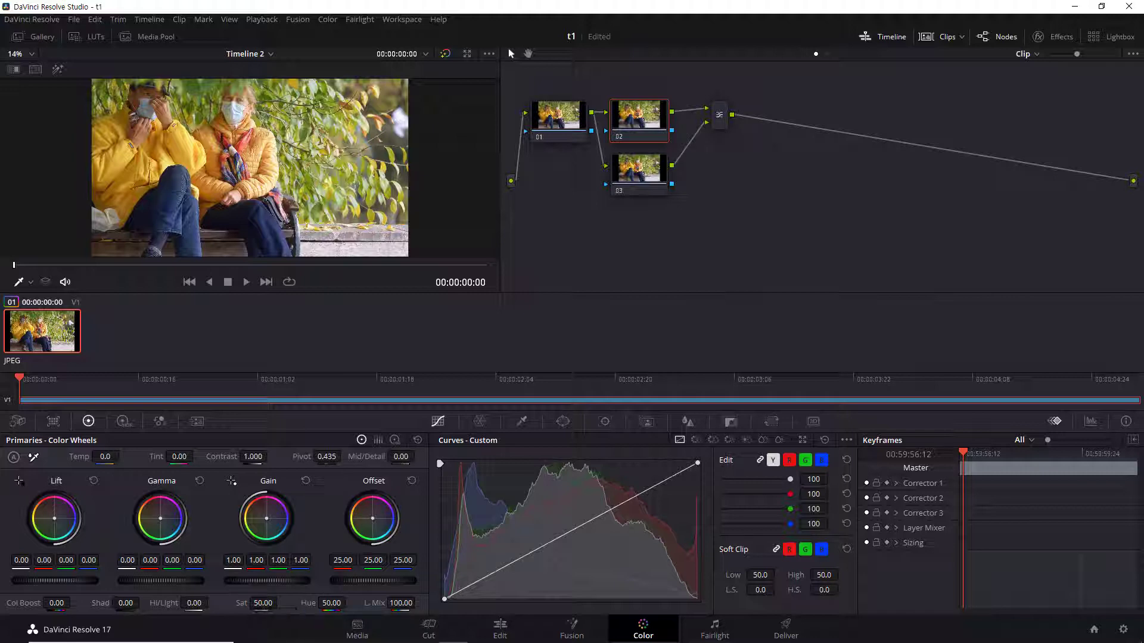
drag(258, 604, 250, 604)
click(632, 169)
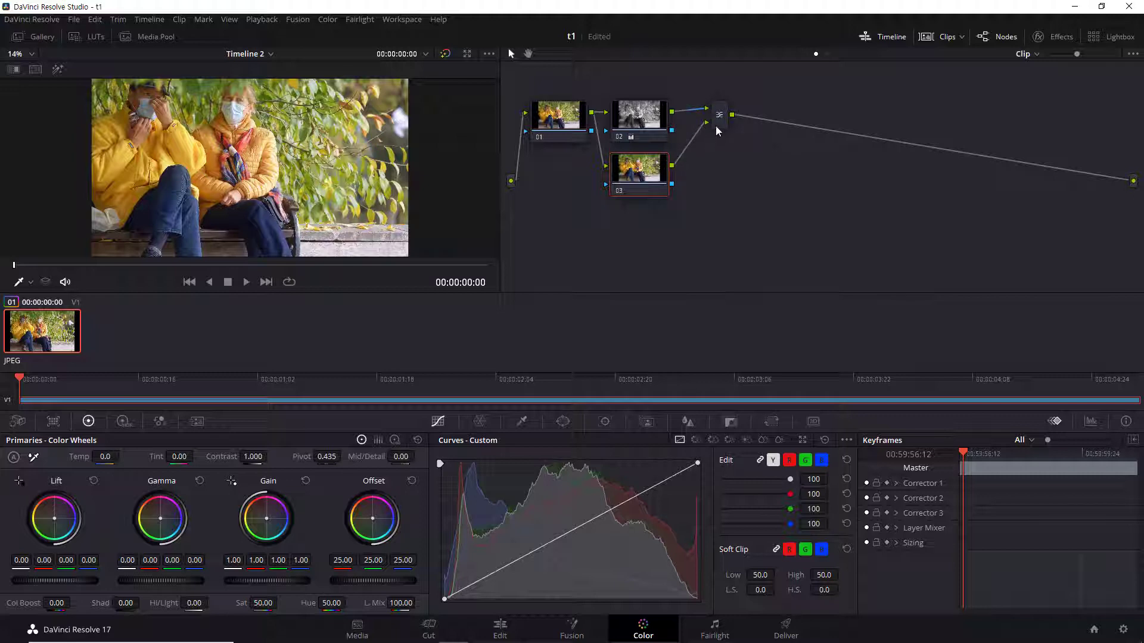
drag(708, 119, 720, 116)
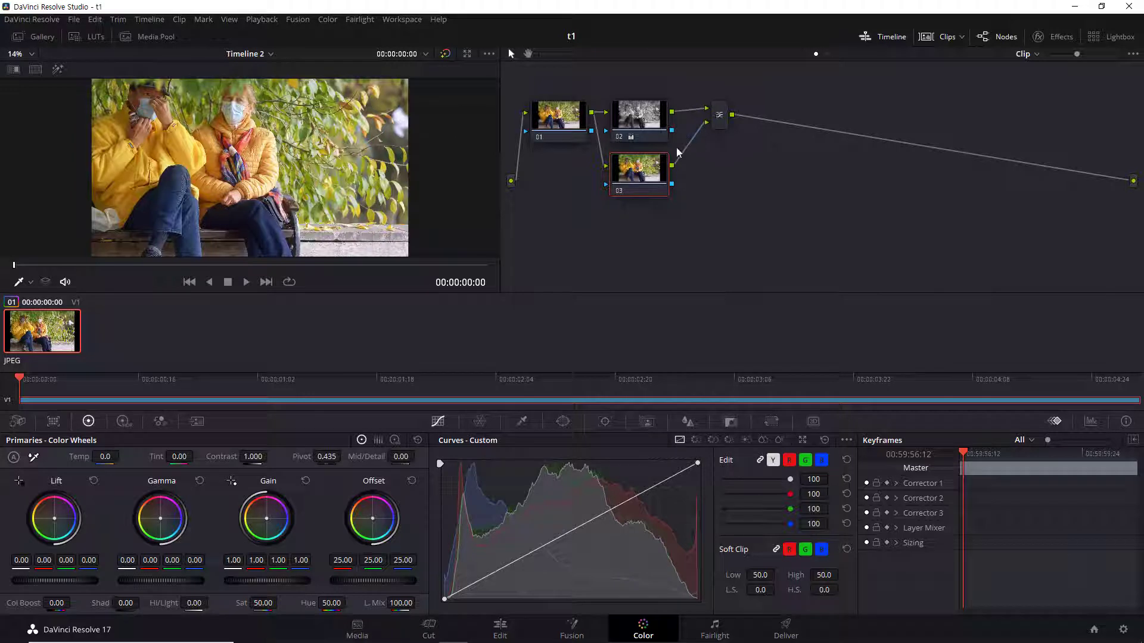
click(707, 127)
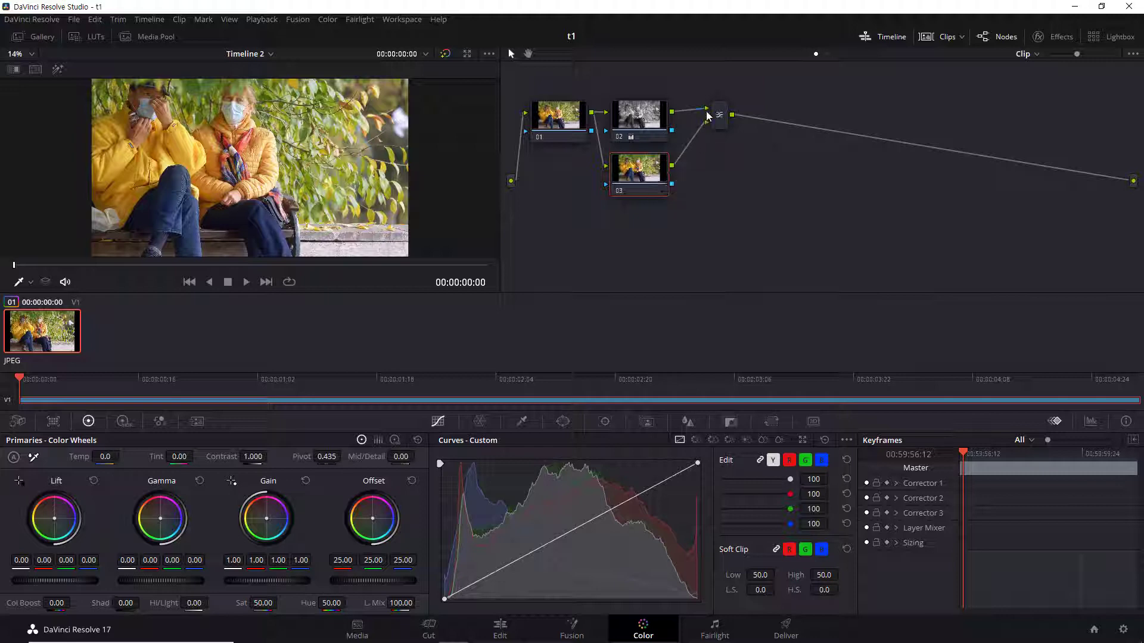
drag(706, 110, 706, 123)
drag(700, 121, 700, 121)
drag(705, 121, 691, 139)
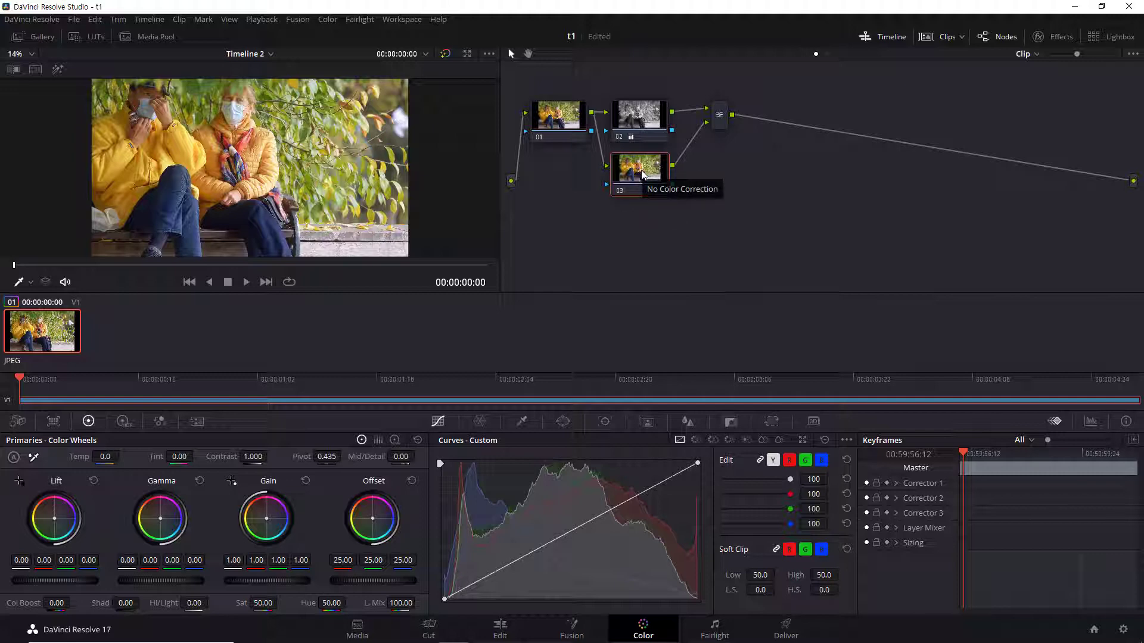
Step: Add a rectangular Power Window to node 03
click(563, 422)
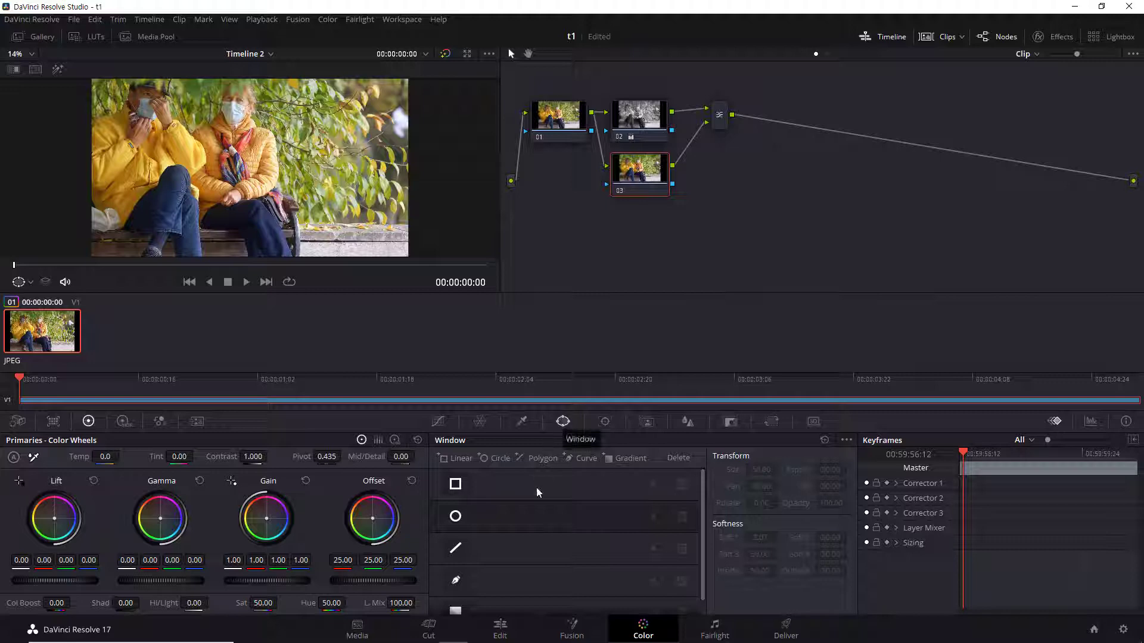
click(462, 486)
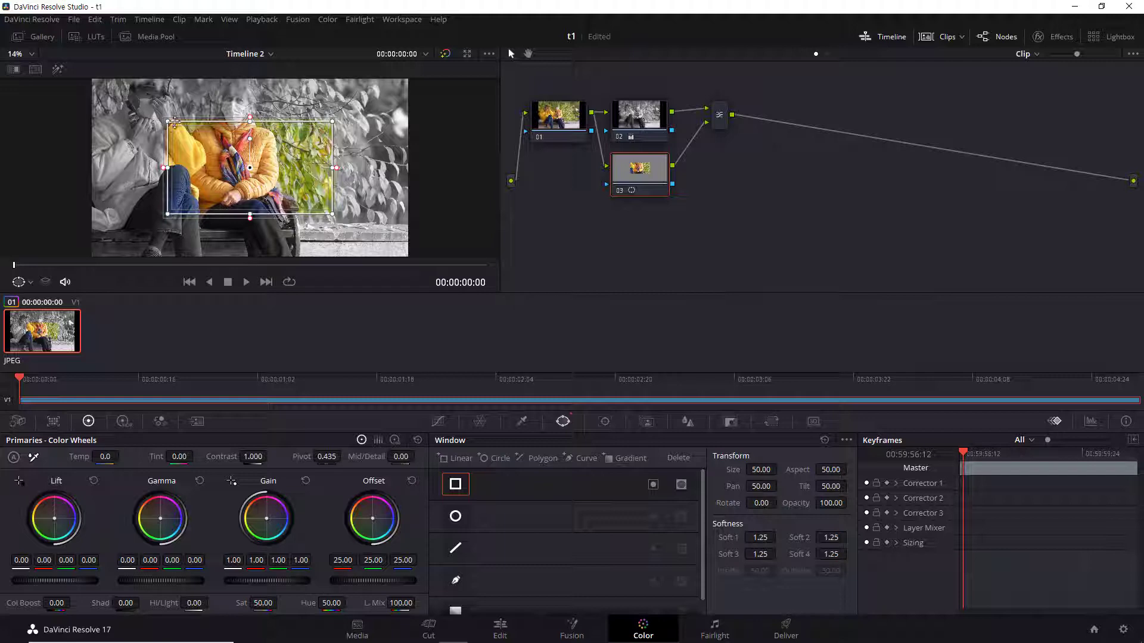
Step: Hide the window outline in the viewer to check the masked picture, and show the Power Window overlay again
click(20, 283)
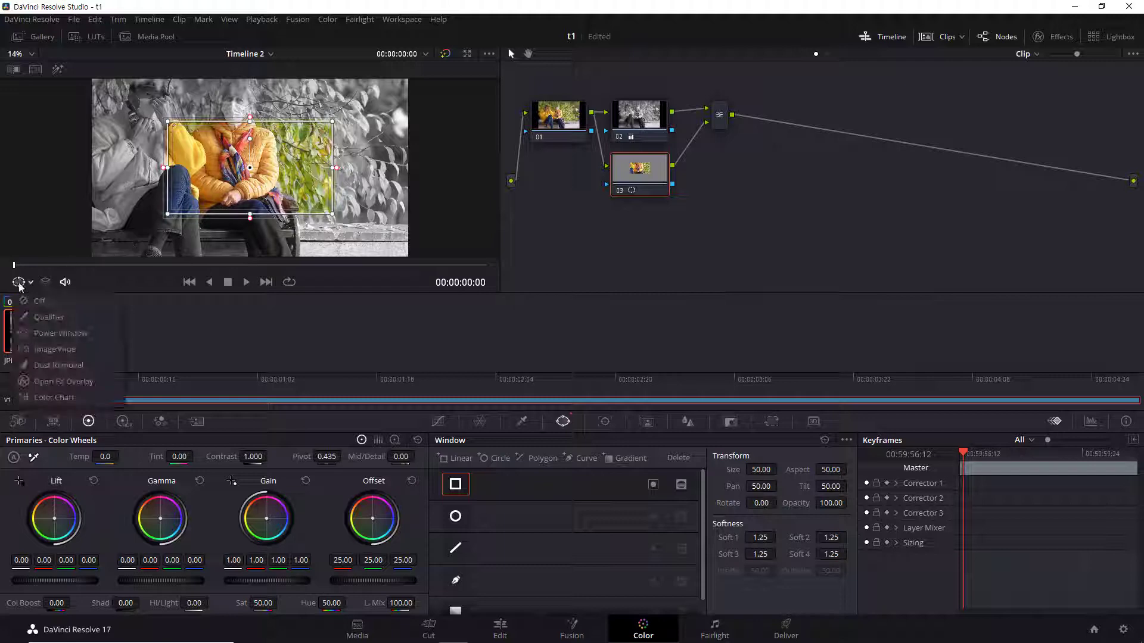
click(39, 301)
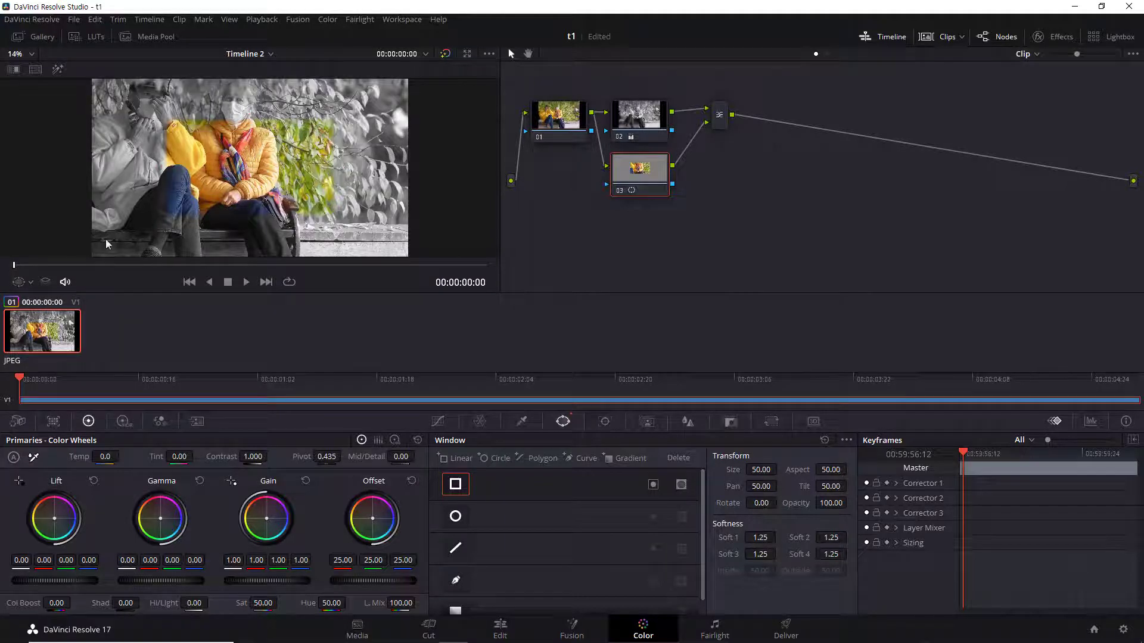
click(30, 281)
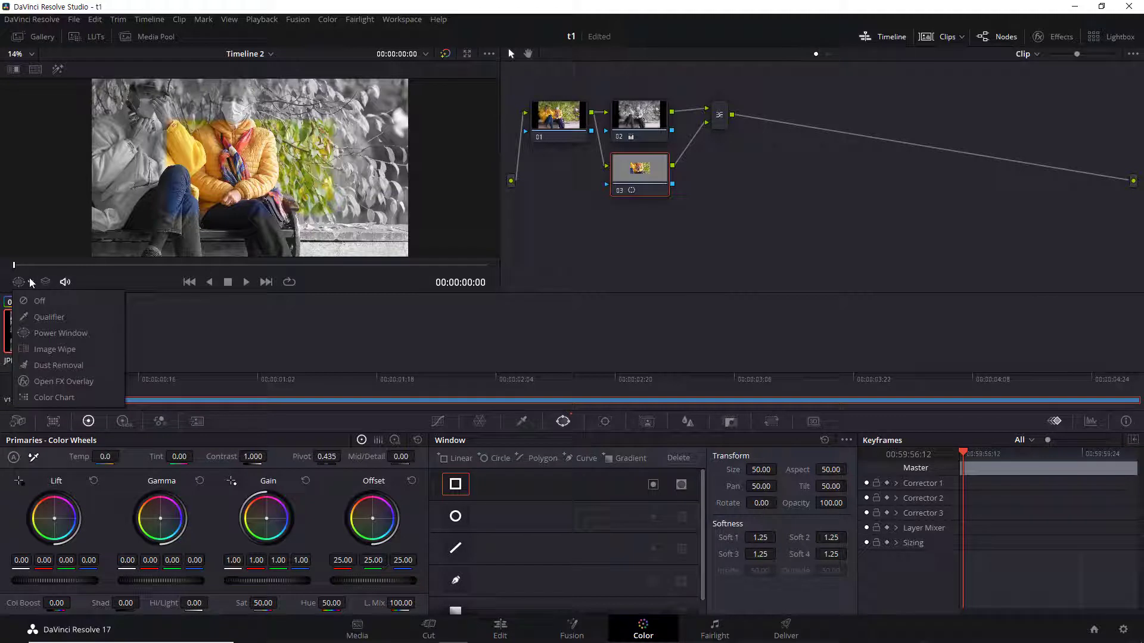
click(60, 335)
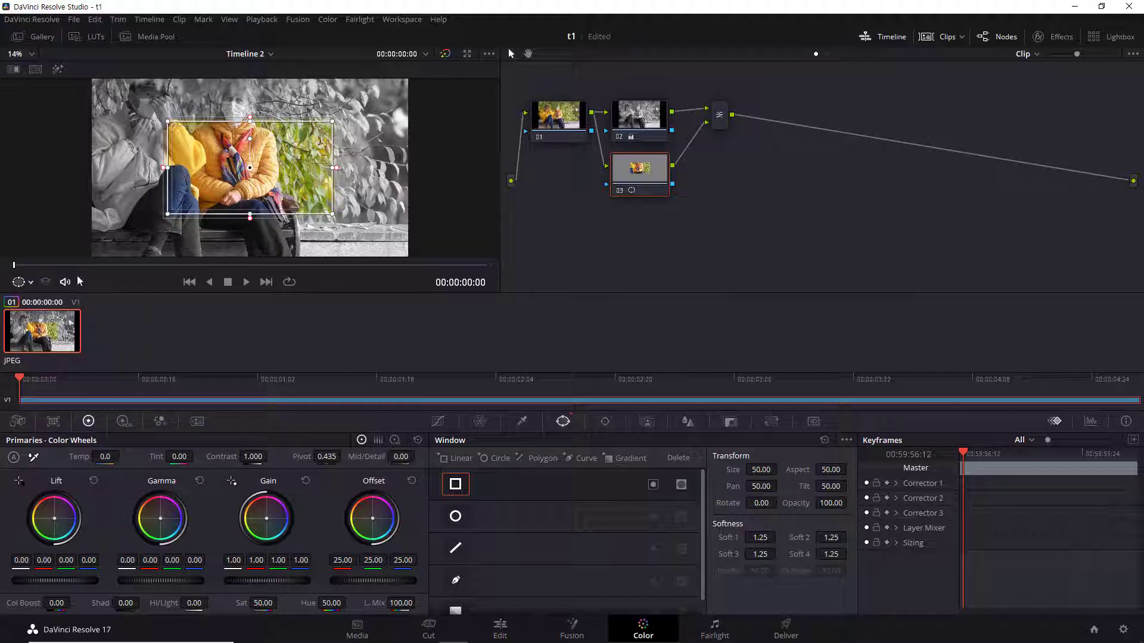
Step: Move node 03's window to pan 45.52 and tilt 52.48, extend its lower edge to the picture's bottom, and save the project
drag(282, 191, 205, 149)
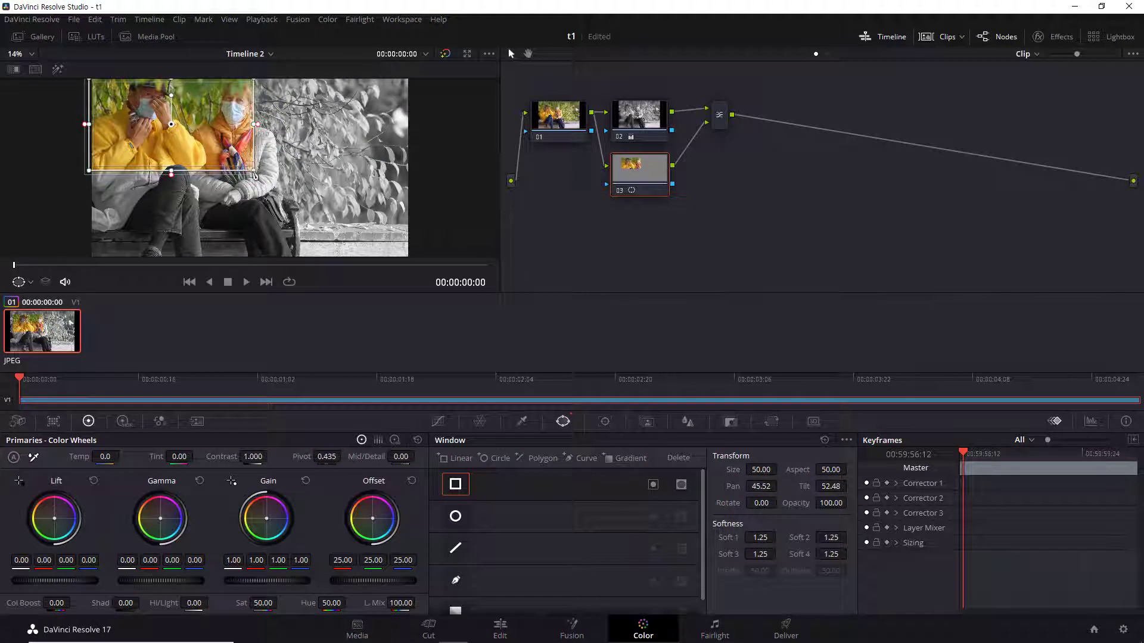
drag(171, 169, 171, 261)
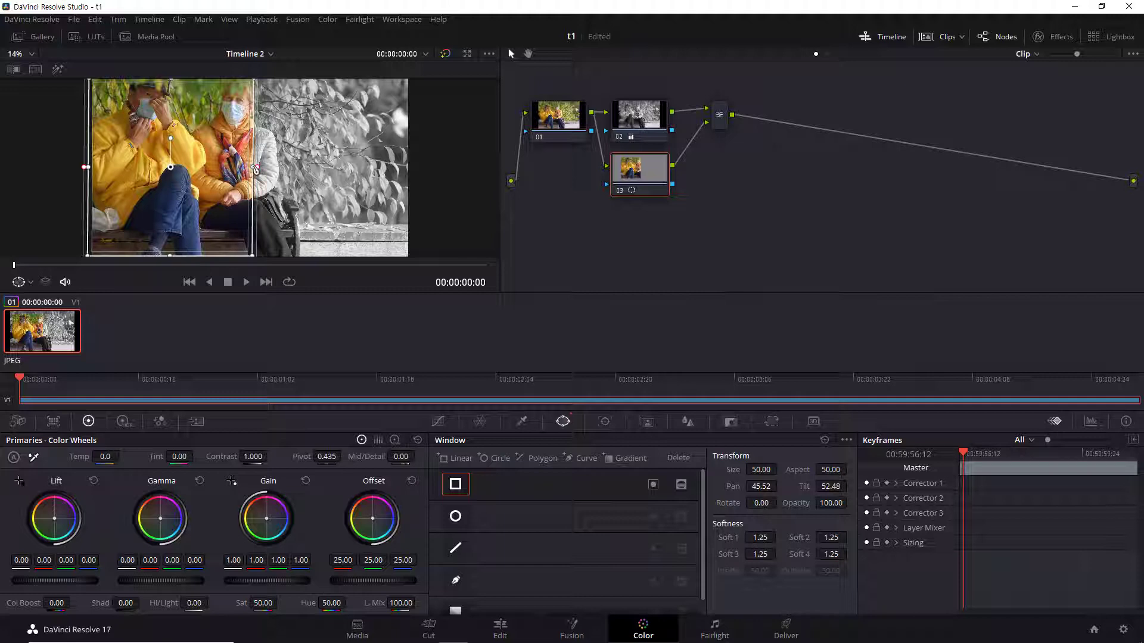
key(ctrl+s)
click(256, 170)
drag(258, 170, 268, 170)
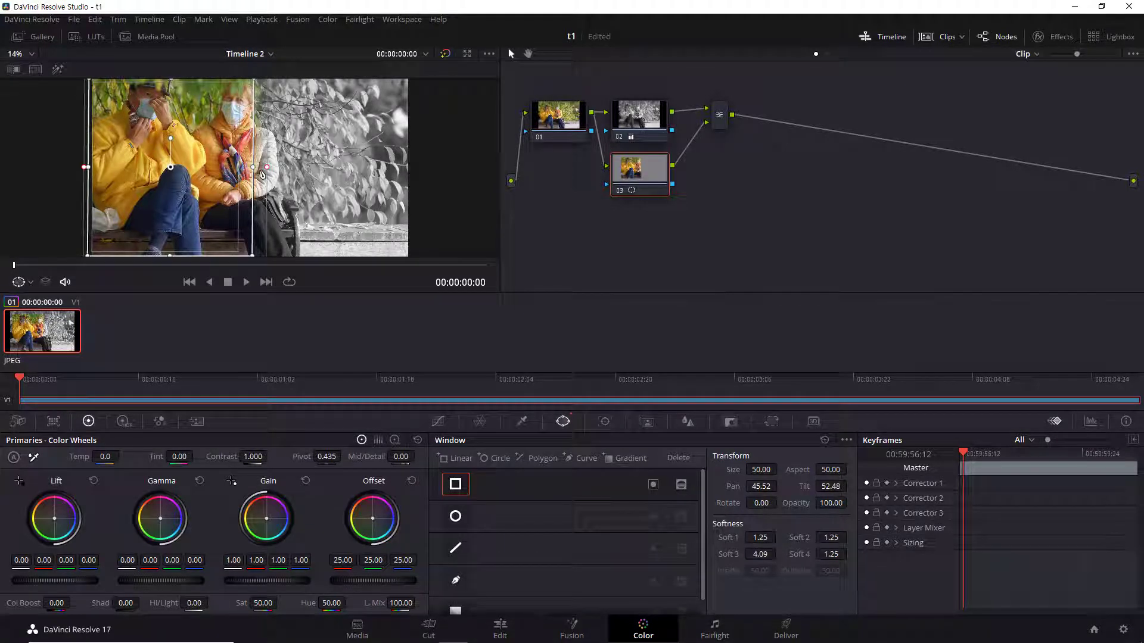
key(ctrl+z)
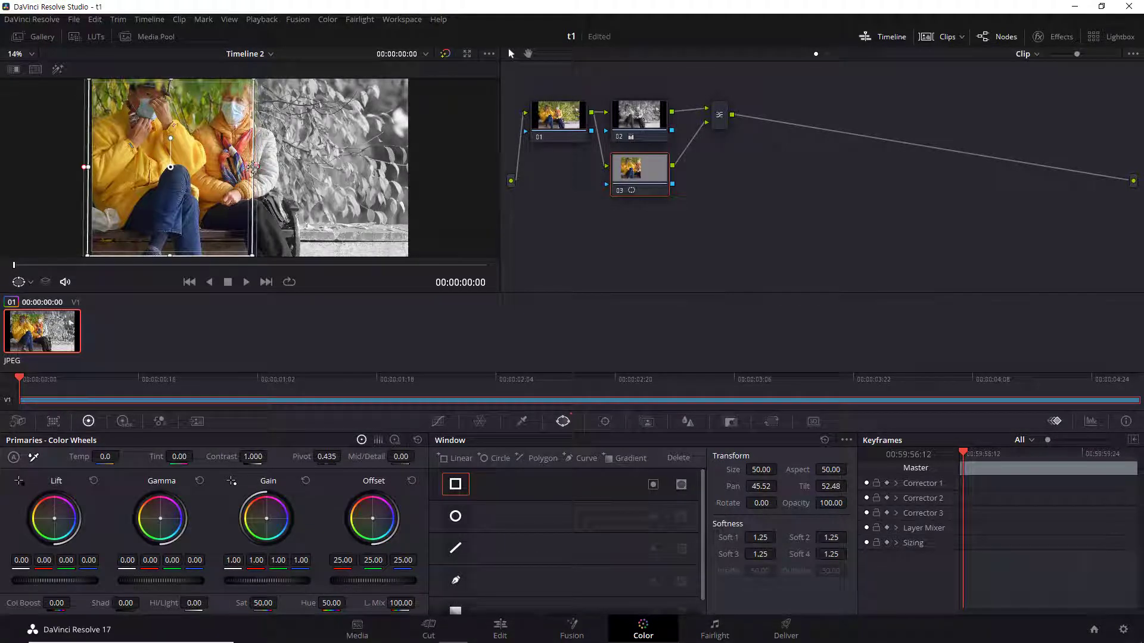
Step: Narrow node 03's window to cover only the man in the yellow jacket, and turn the viewer overlay off
drag(253, 168, 206, 169)
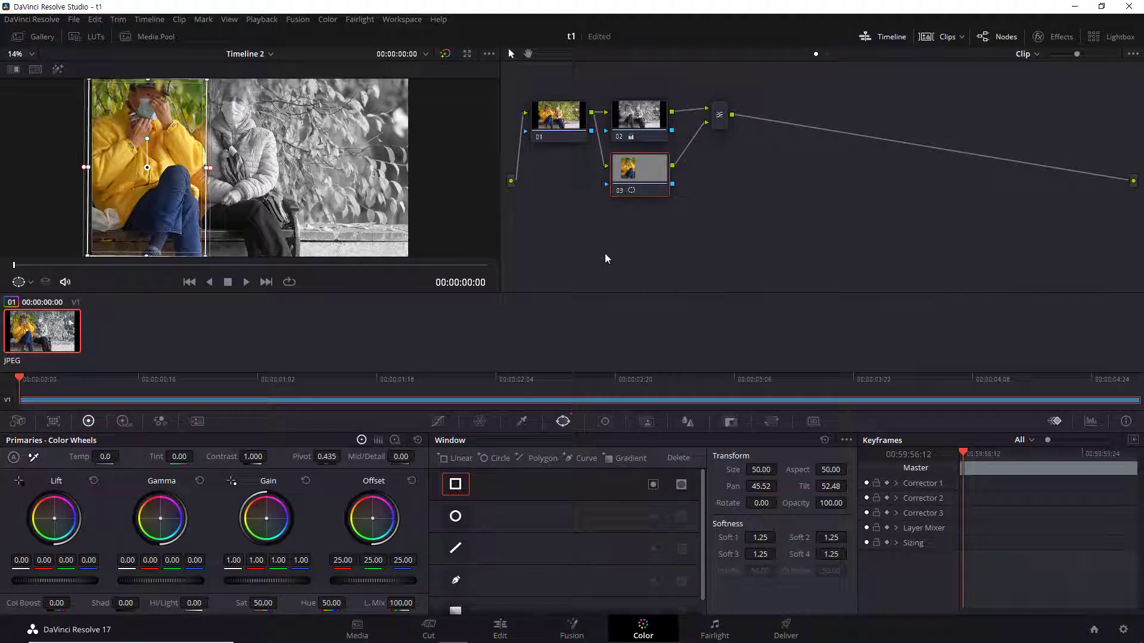
click(24, 286)
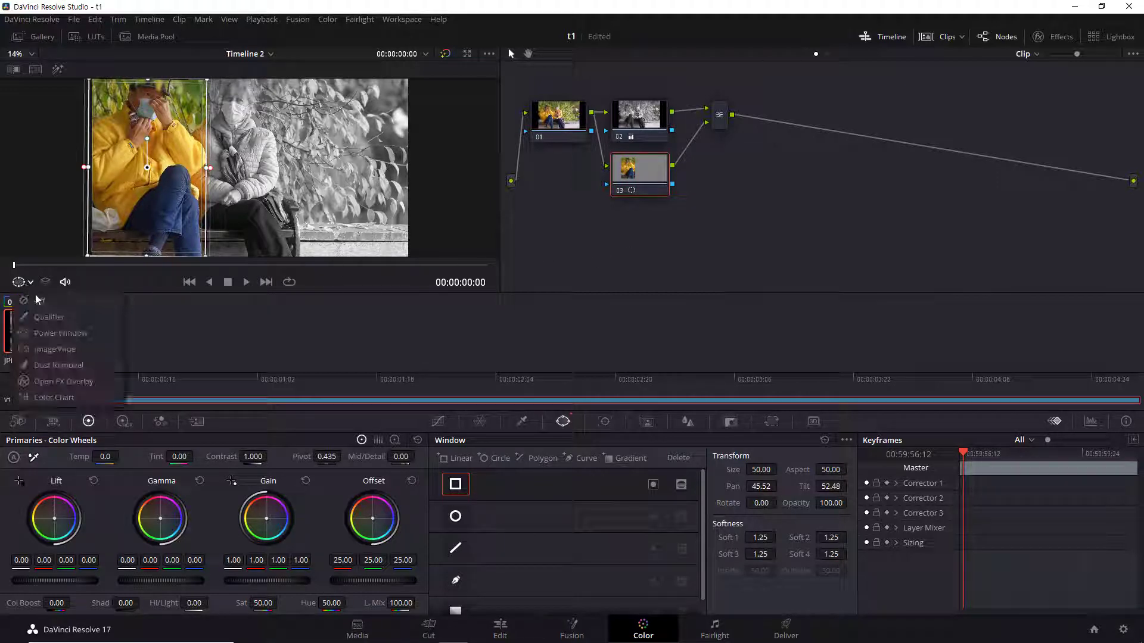
click(37, 301)
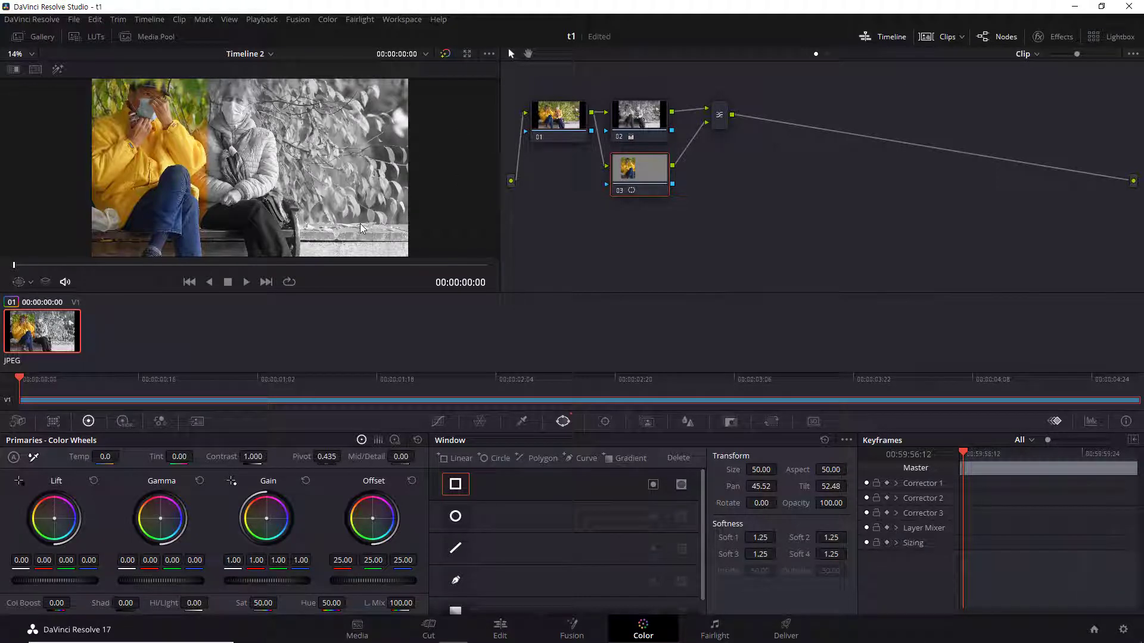
Step: Add another layer node from node 03 as a third input of the Layer Mixer
right_click(652, 174)
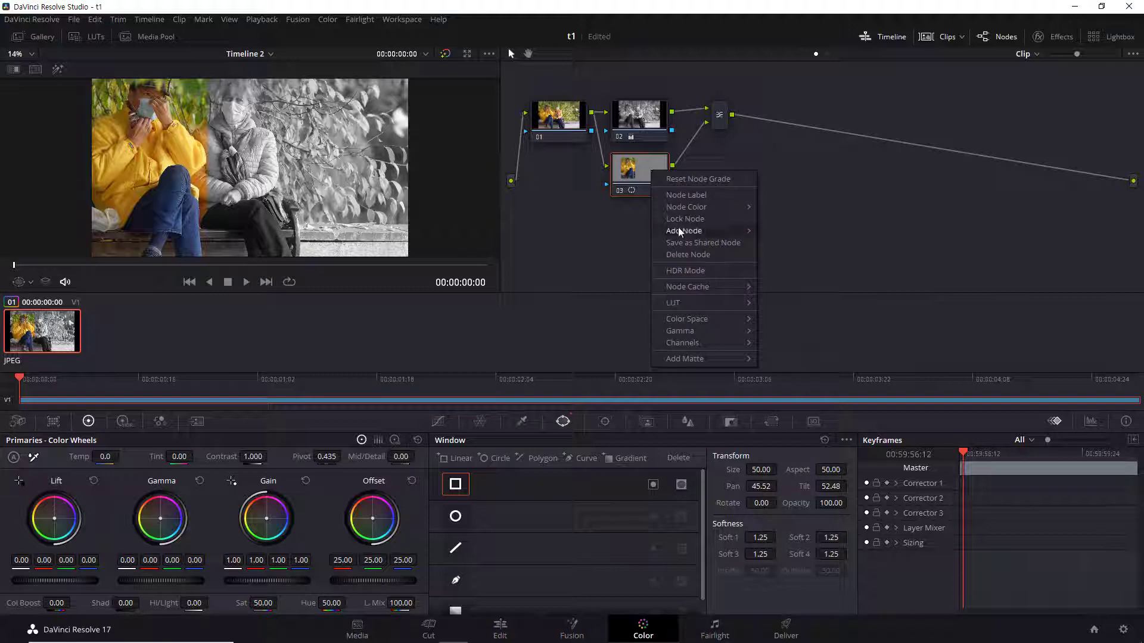
mouse_move(679, 230)
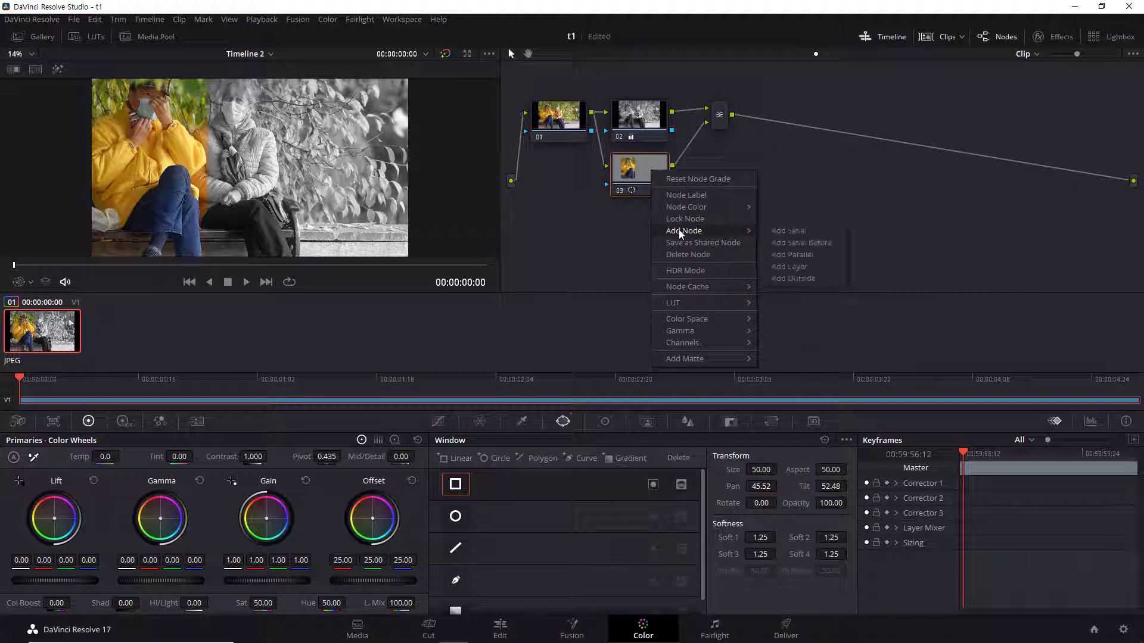
click(797, 268)
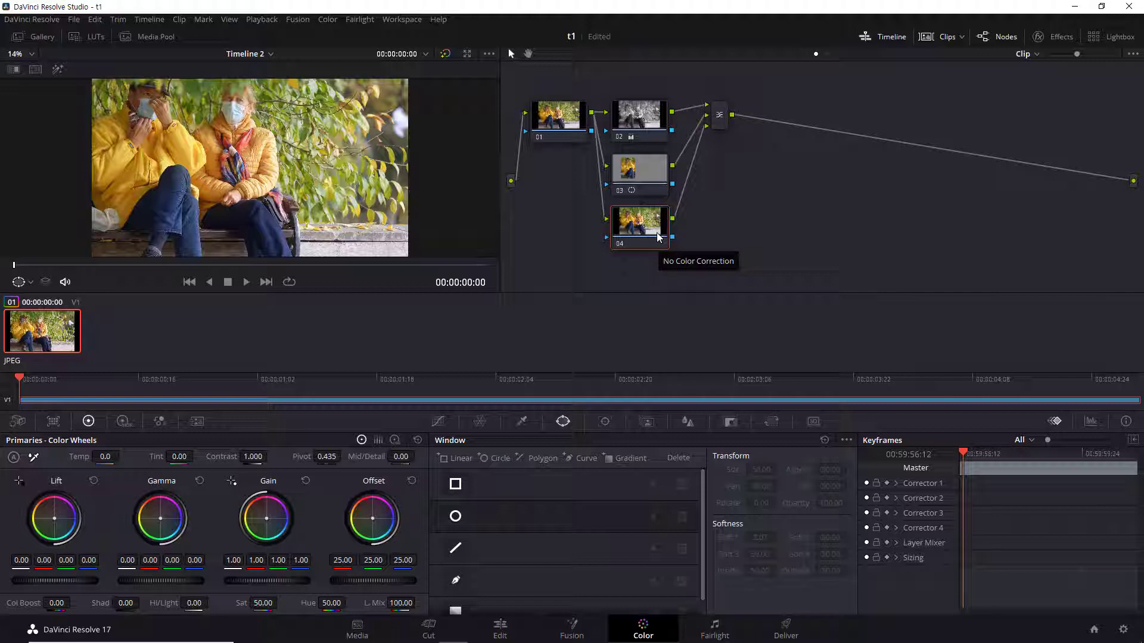
click(638, 118)
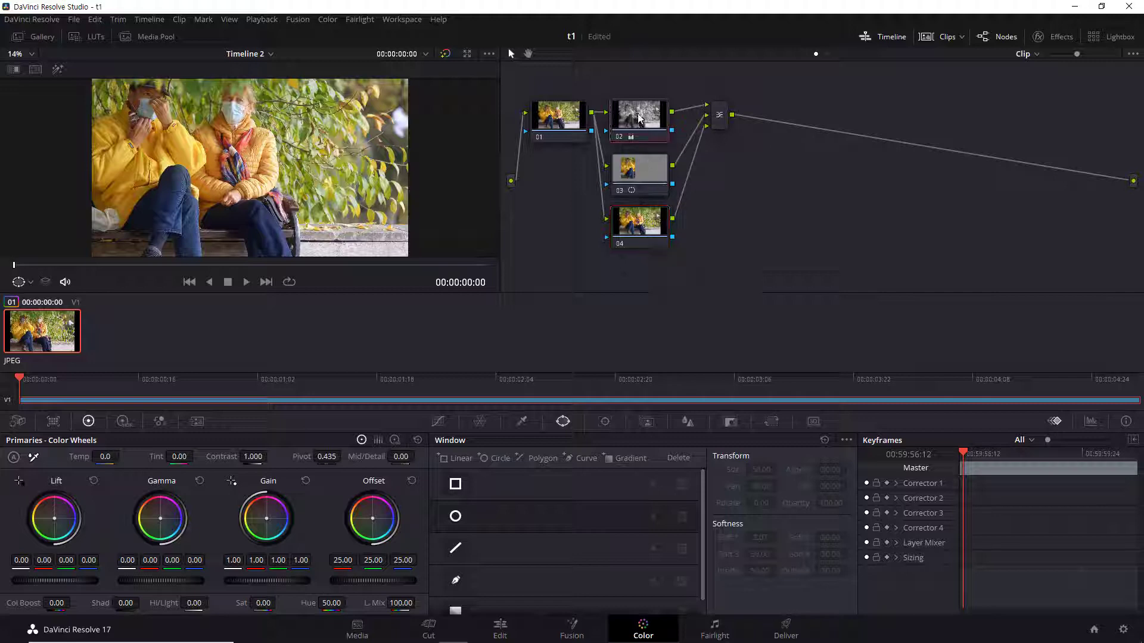
right_click(638, 118)
mouse_move(662, 174)
click(637, 228)
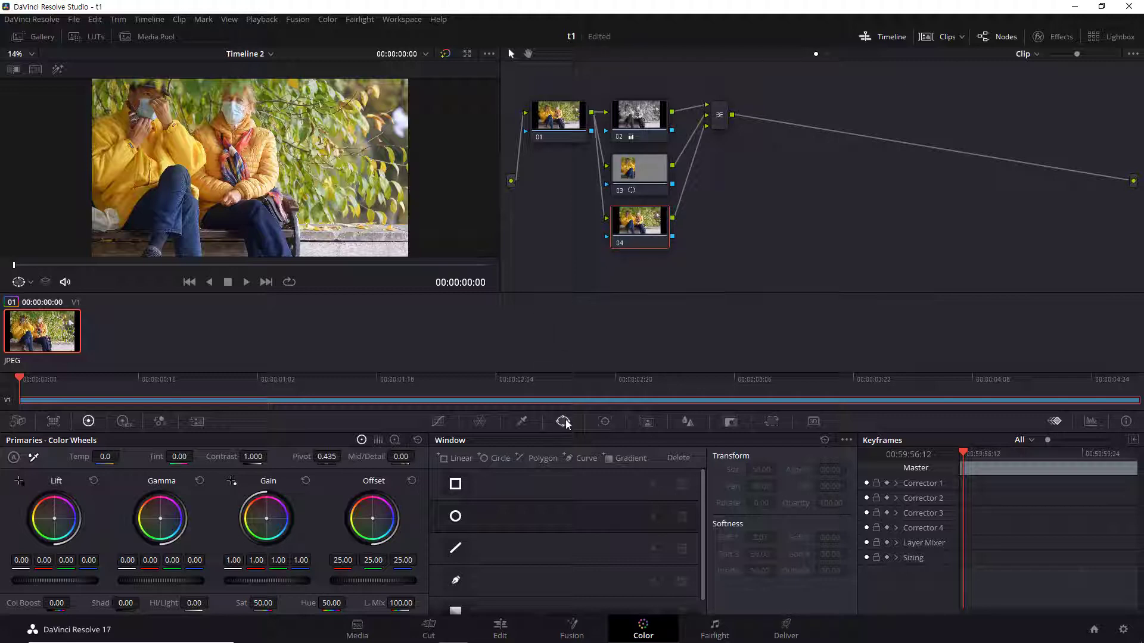
Step: Add a rectangular window to node 04 and move it over the foliage beside the woman, at pan 54.48
click(454, 486)
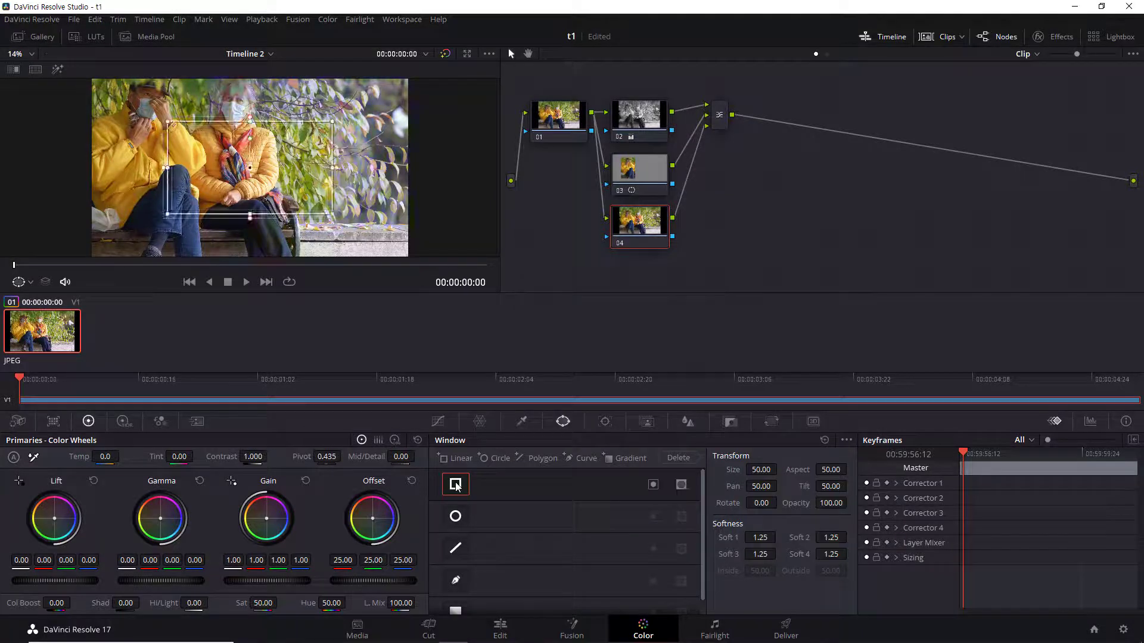
click(307, 190)
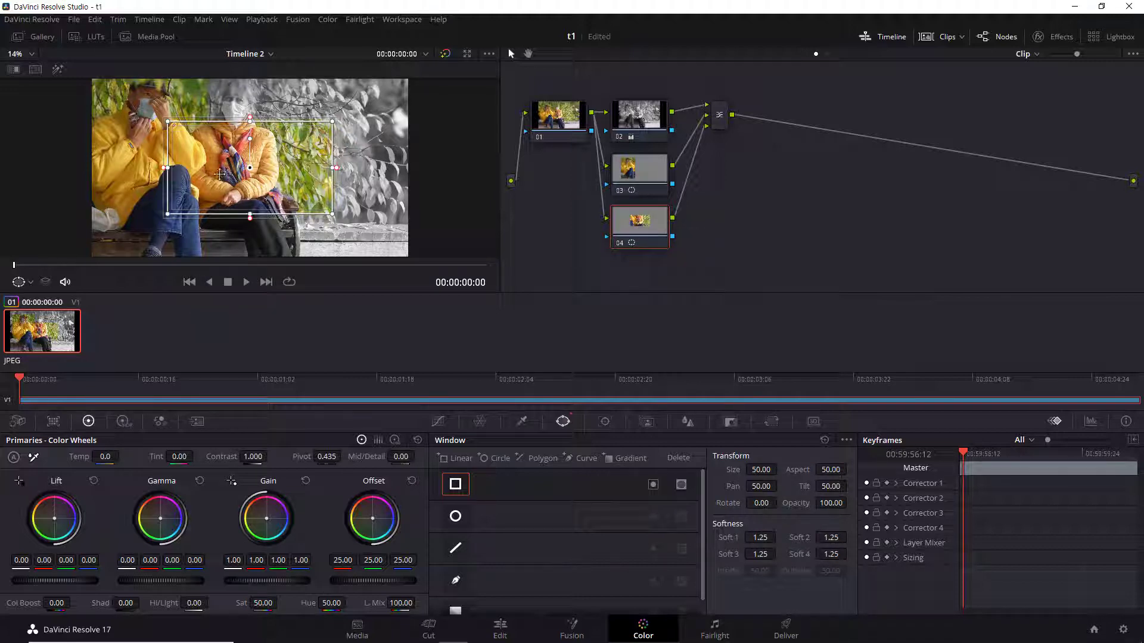
drag(272, 167, 335, 168)
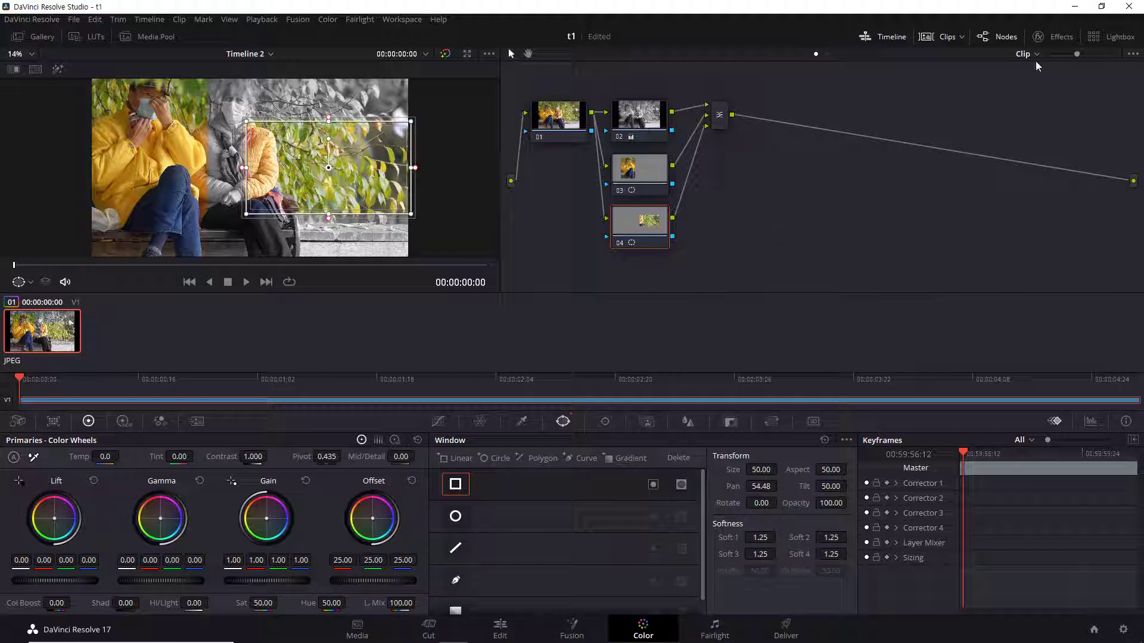
Step: Apply the Box Blur effect to node 04 and set its horizontal and vertical strength to 0.175
click(1057, 37)
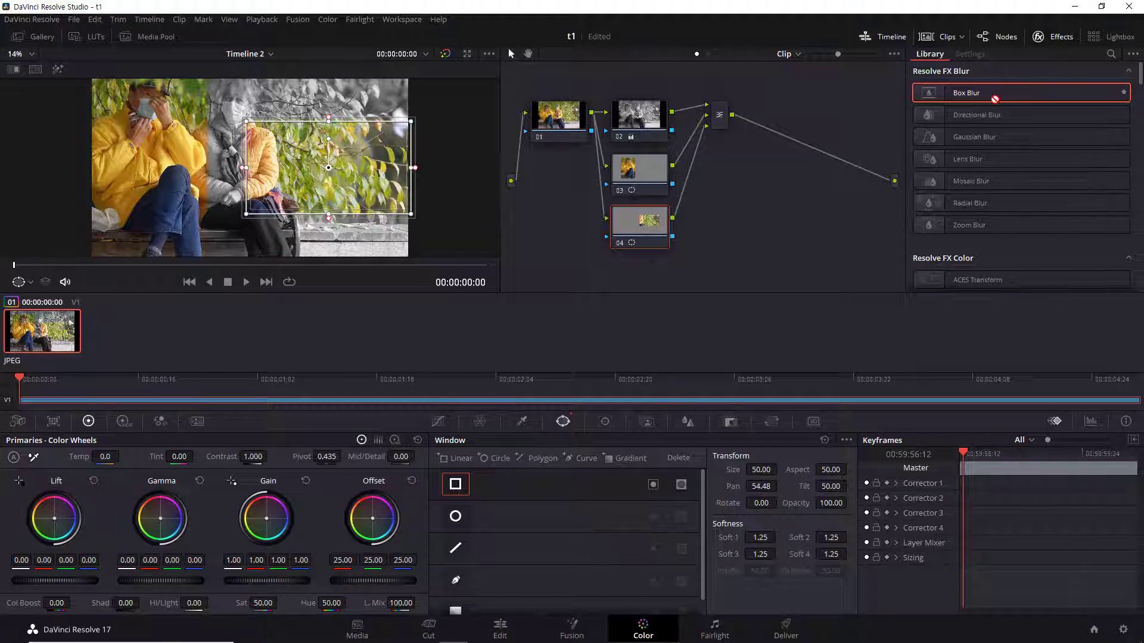
drag(991, 95, 663, 228)
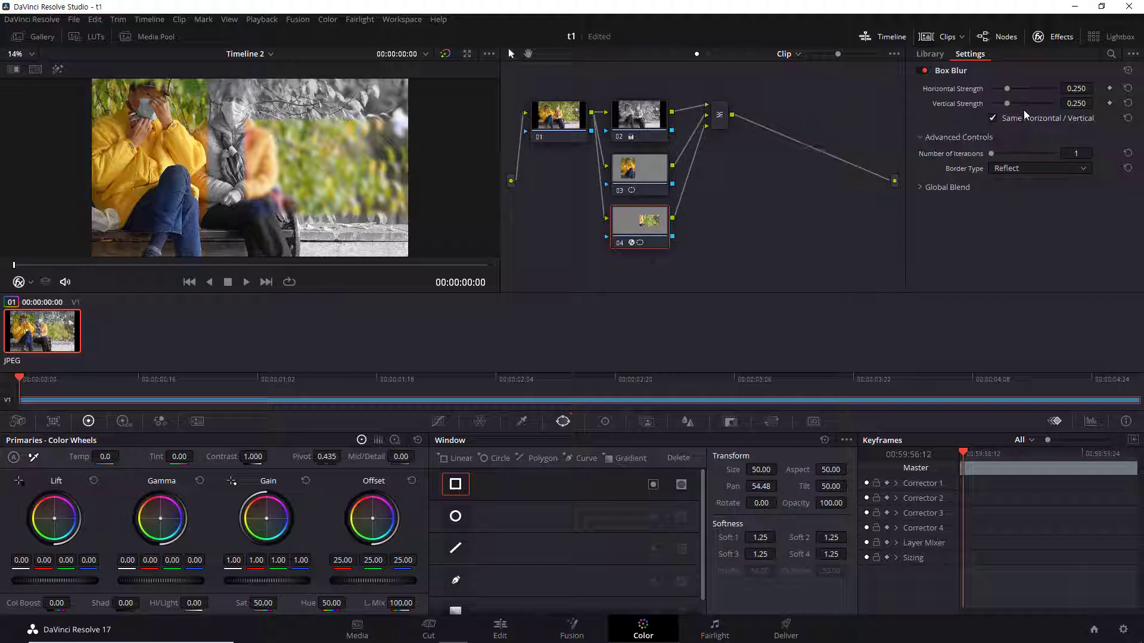
drag(1007, 89, 1002, 89)
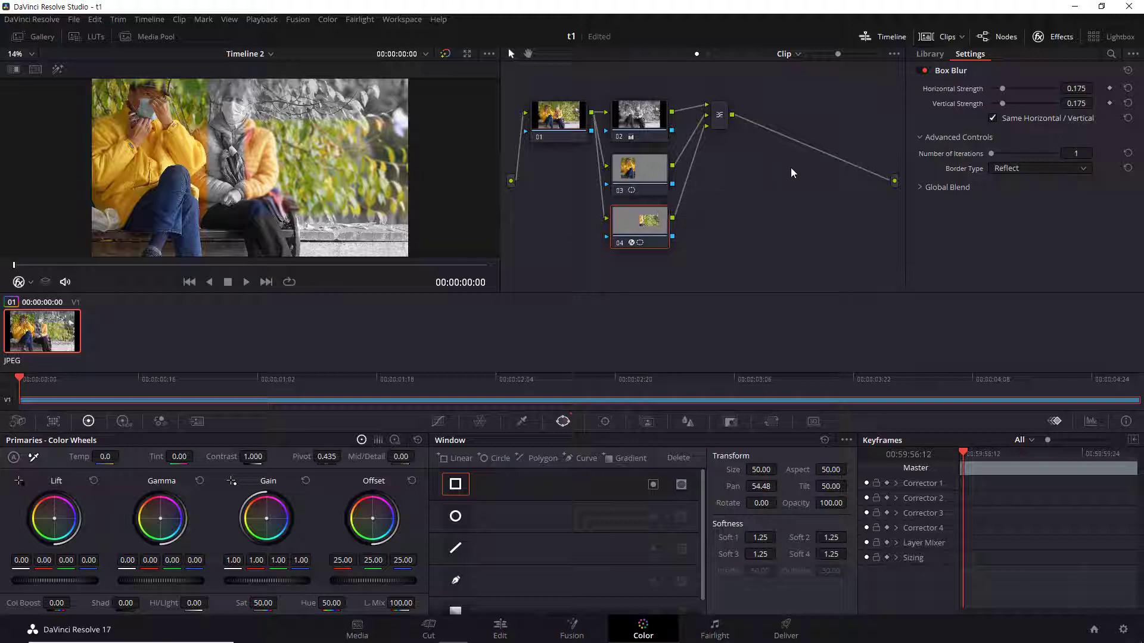
Step: Try the Pin Light composite mode on the Layer Mixer
right_click(721, 114)
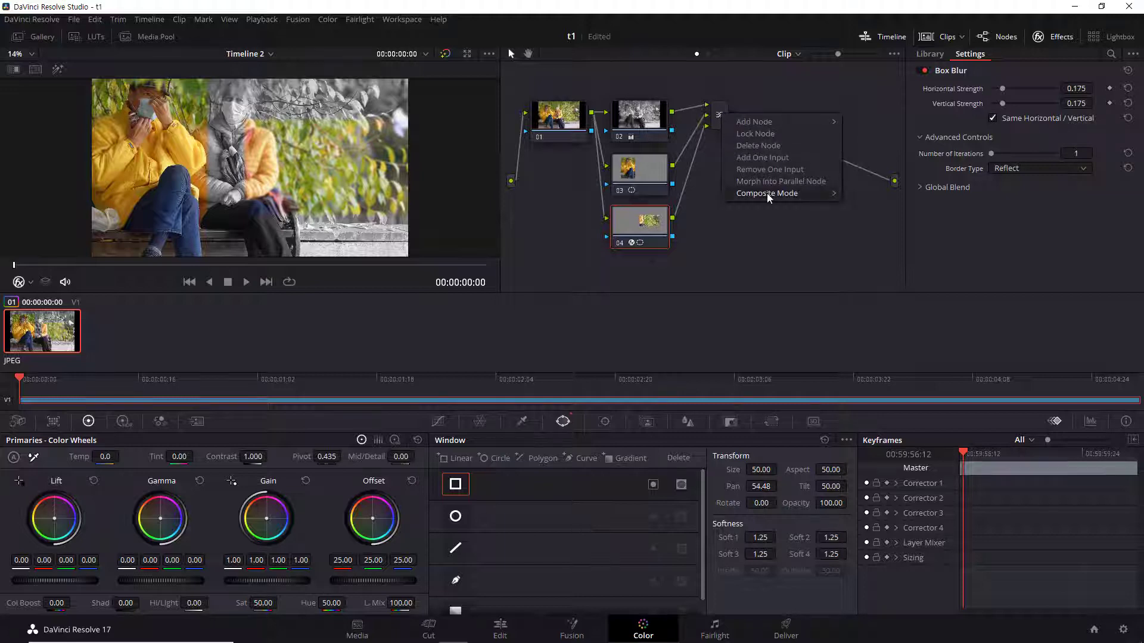
mouse_move(768, 197)
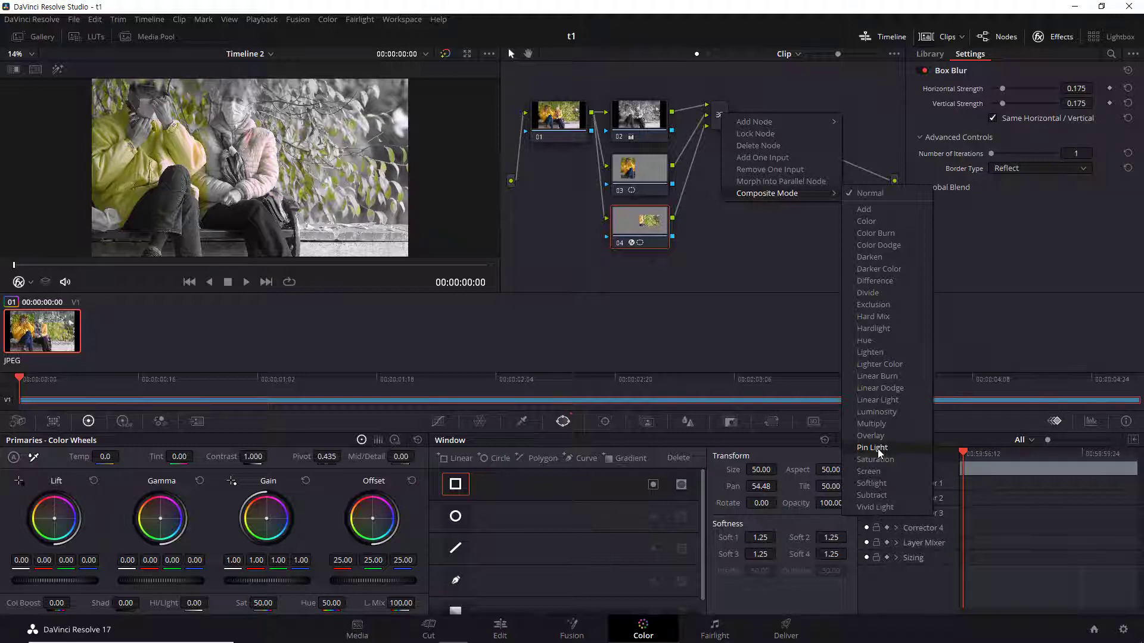
click(877, 448)
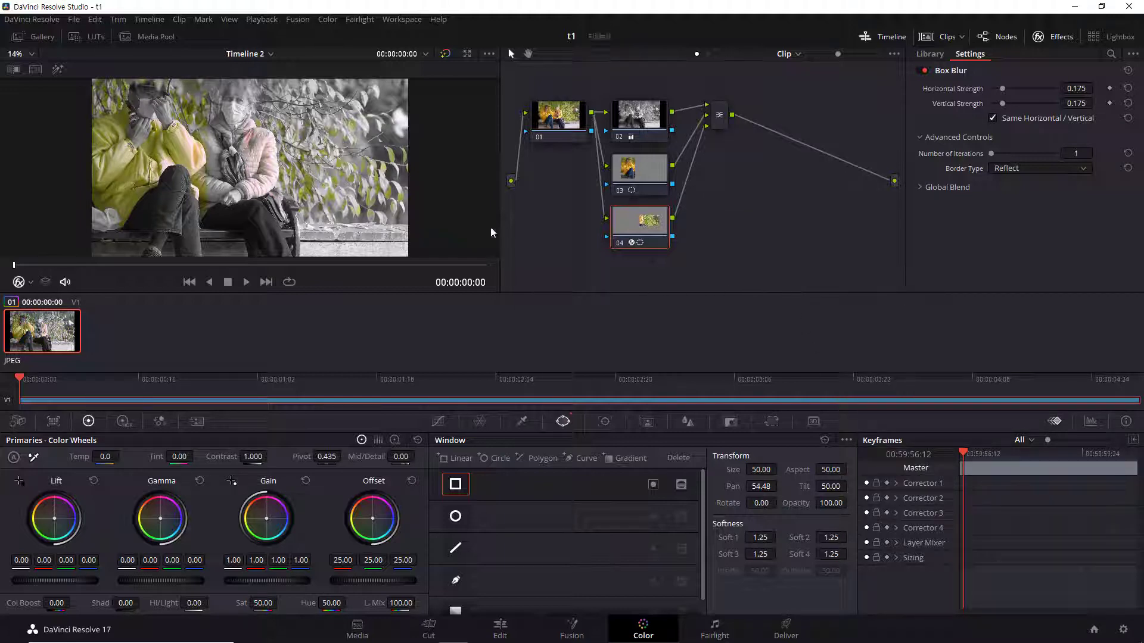
right_click(722, 117)
click(713, 214)
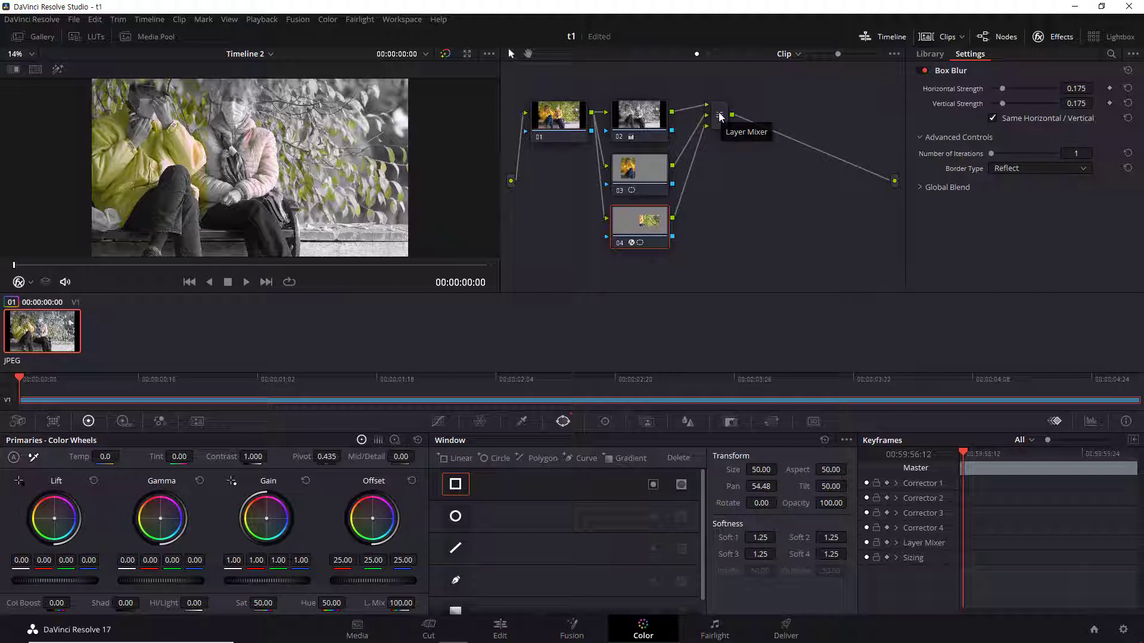
Step: Set the Layer Mixer's composite mode to Overlay
right_click(720, 116)
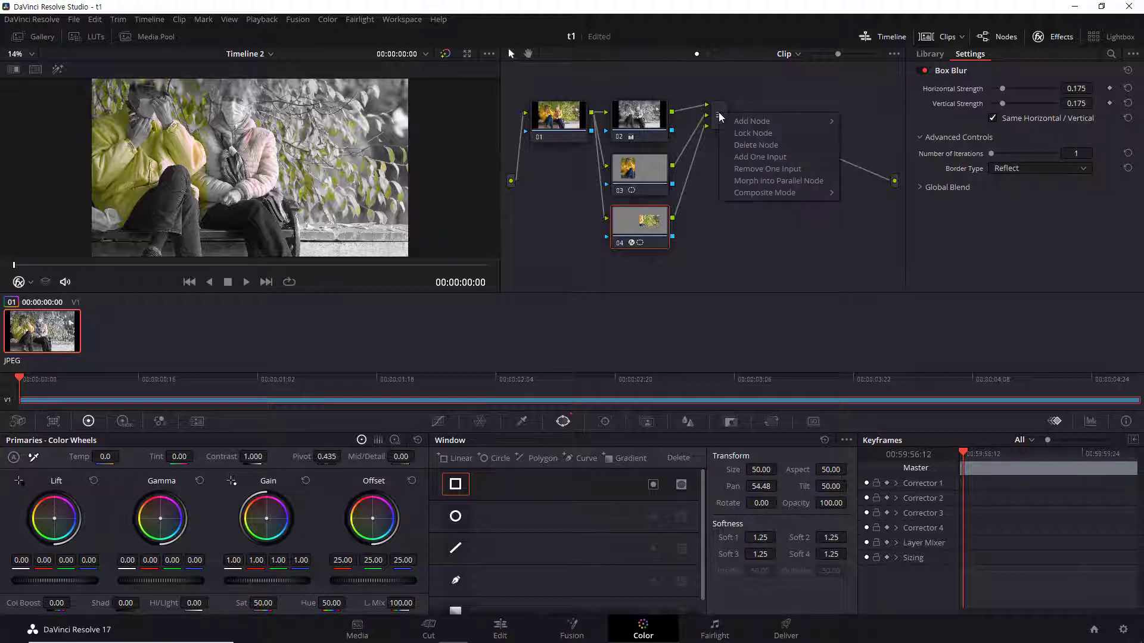
mouse_move(772, 197)
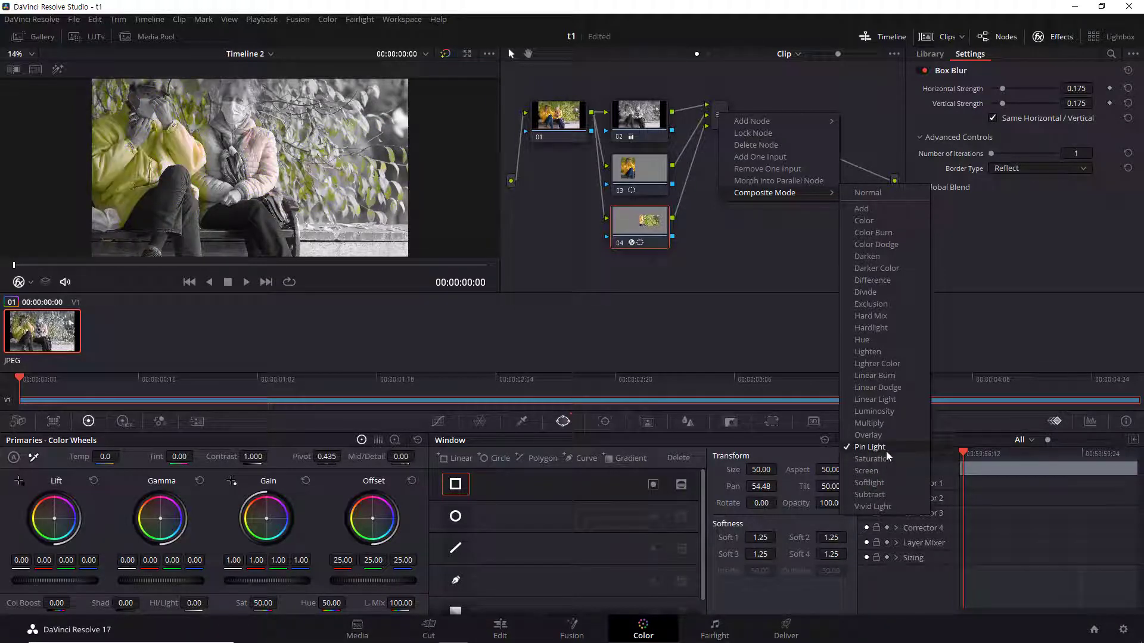
click(885, 438)
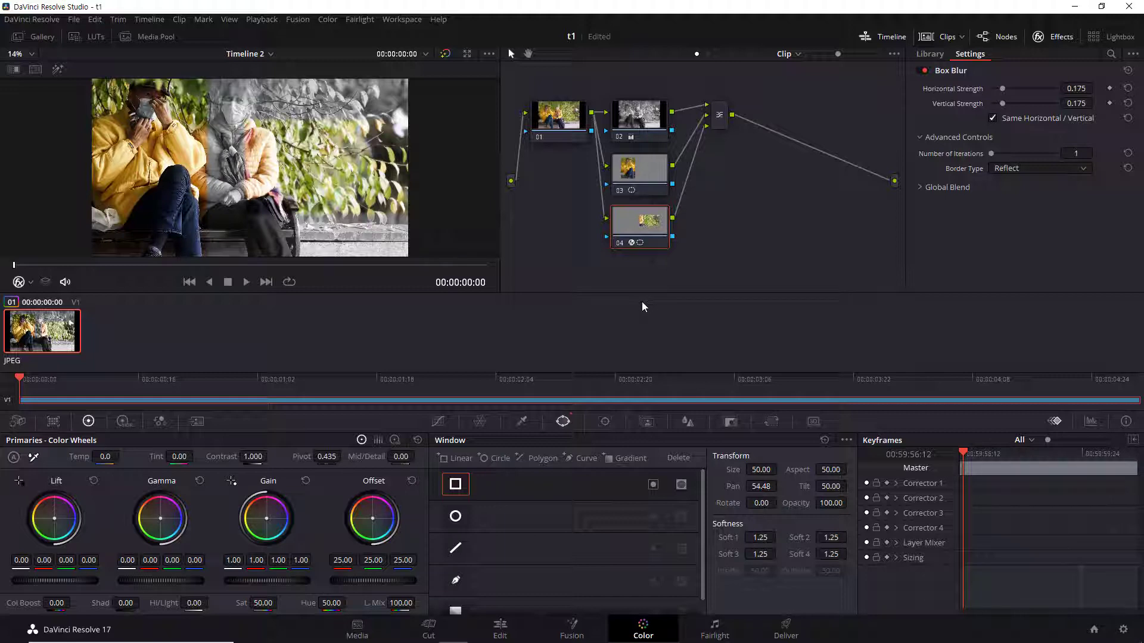
right_click(723, 115)
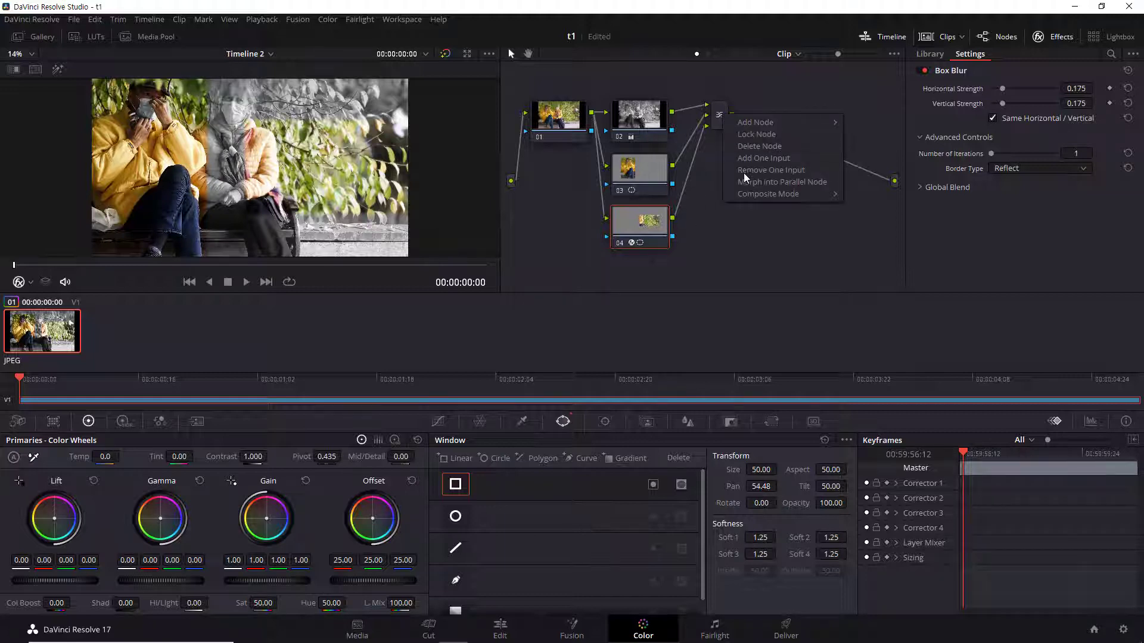
click(735, 237)
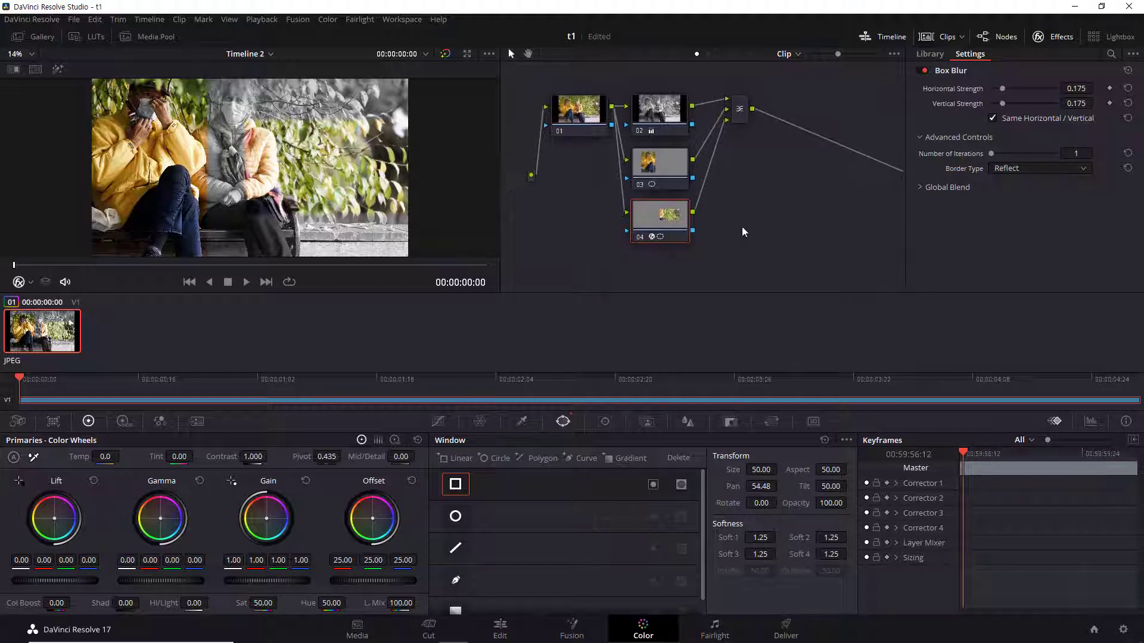
Step: Hide the effects library, add a separate corrector node below the existing node tree, and feed it from the source input
click(1053, 36)
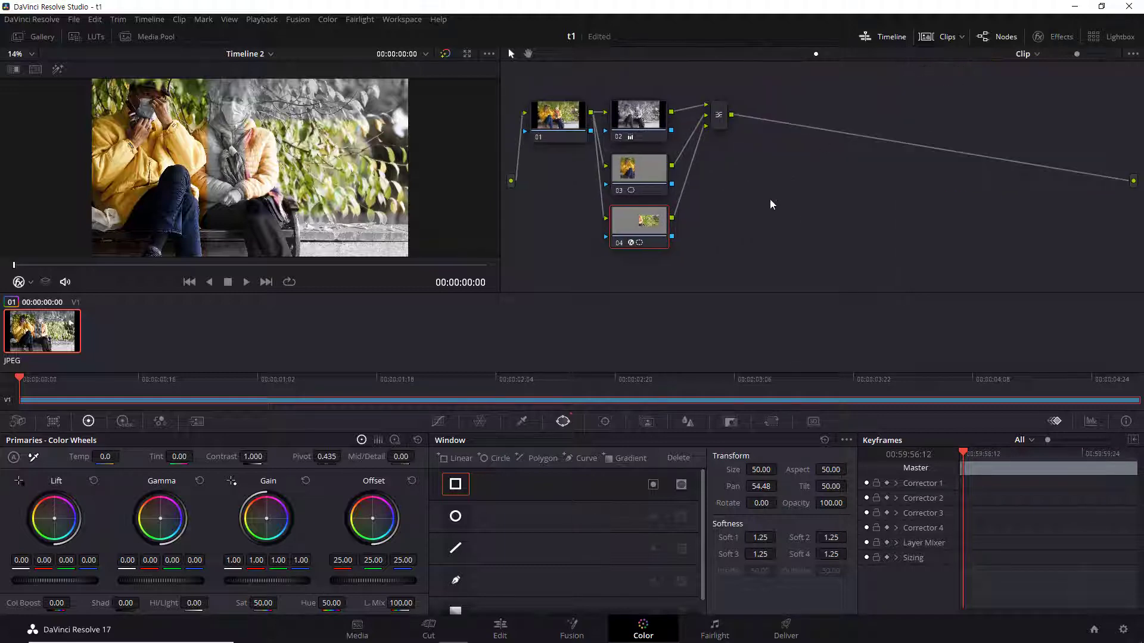
drag(769, 199, 886, 172)
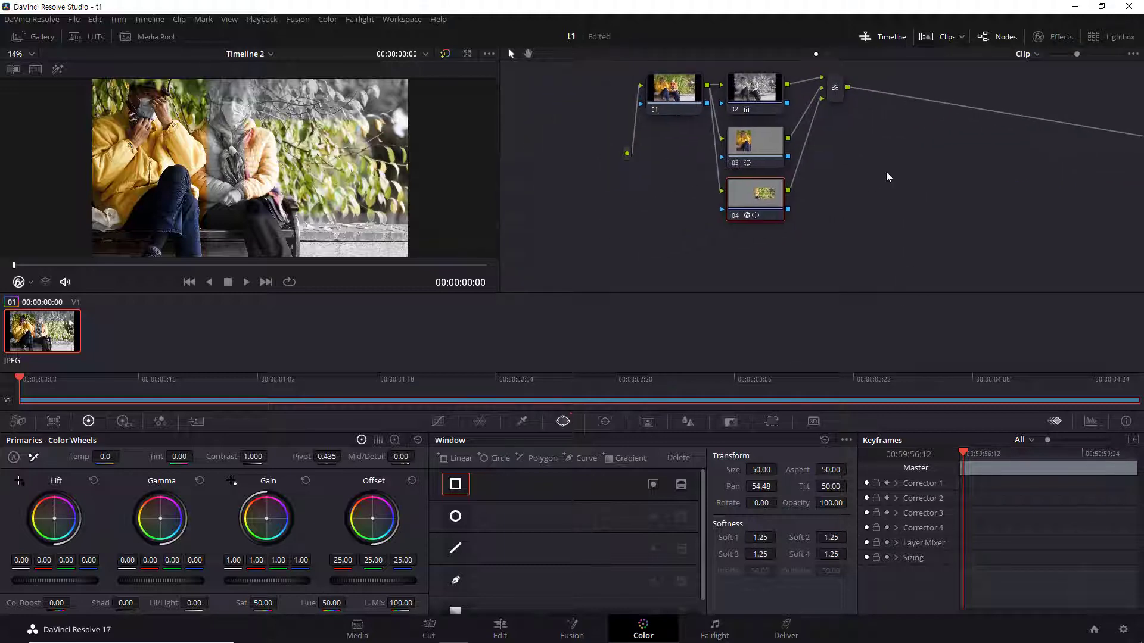
right_click(672, 236)
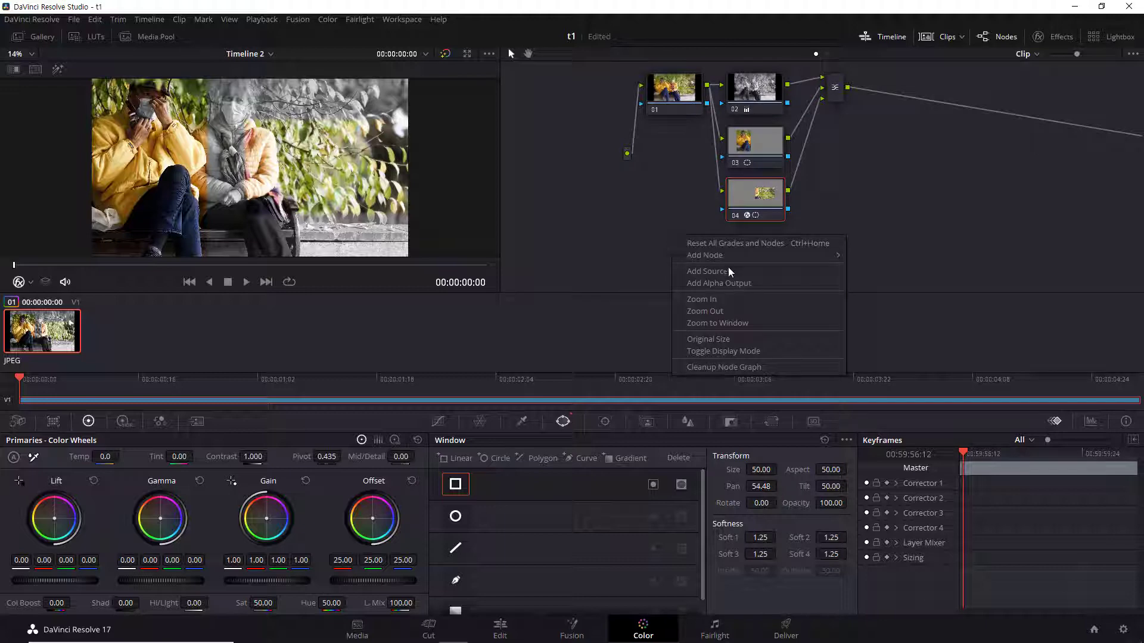
mouse_move(748, 256)
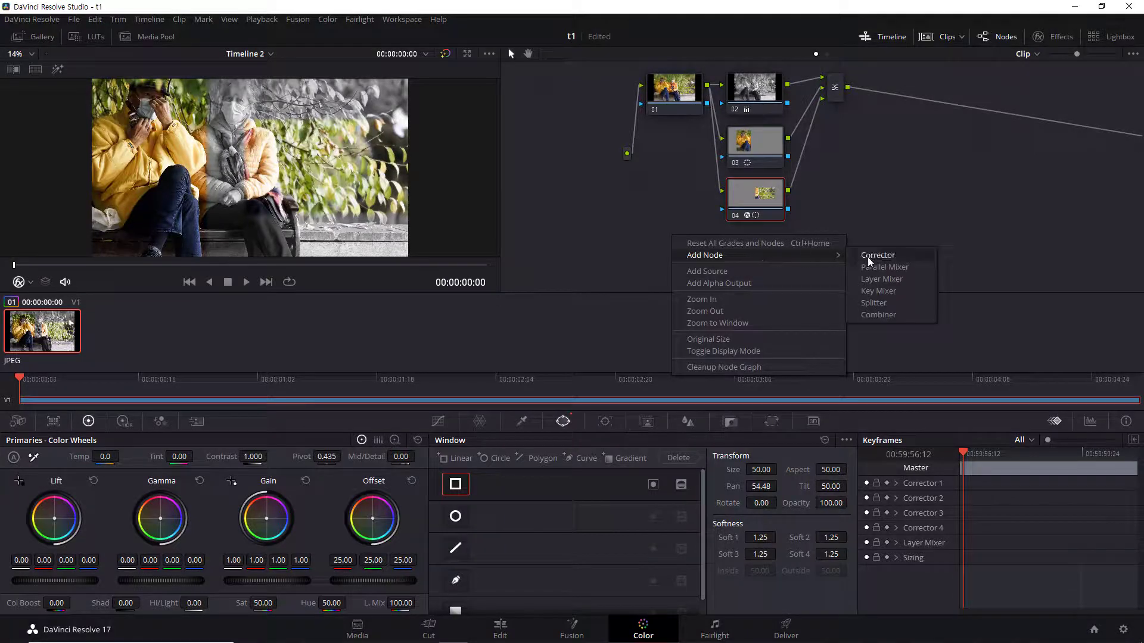
click(880, 256)
drag(676, 231, 626, 153)
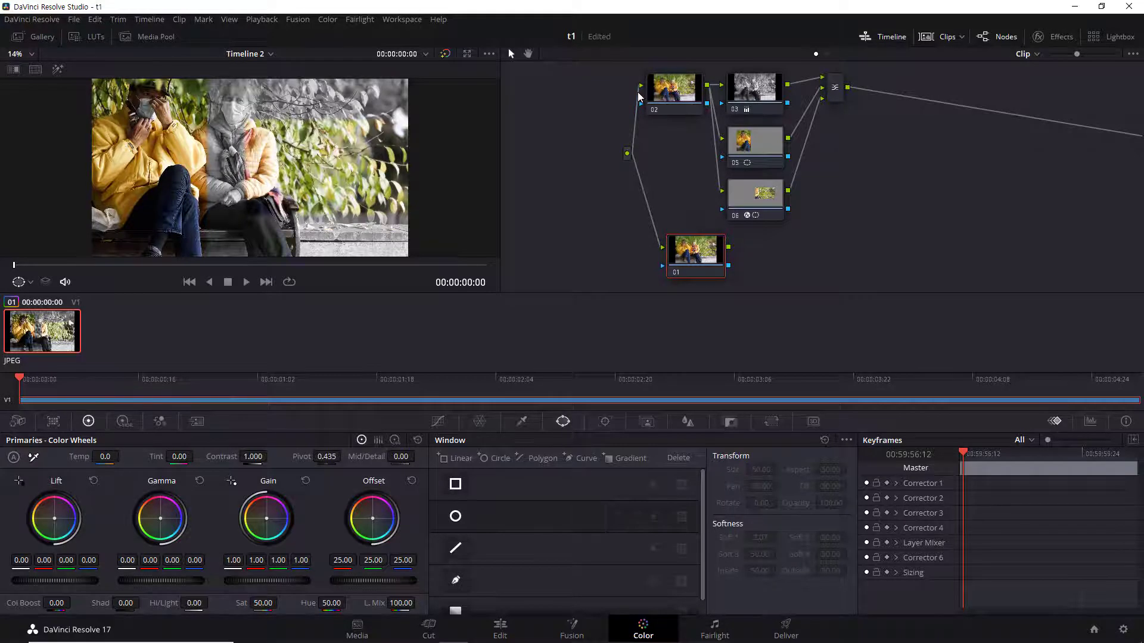
Step: Disconnect the source from the old node tree and connect the new corrector's output to the final graph output
drag(638, 94, 641, 87)
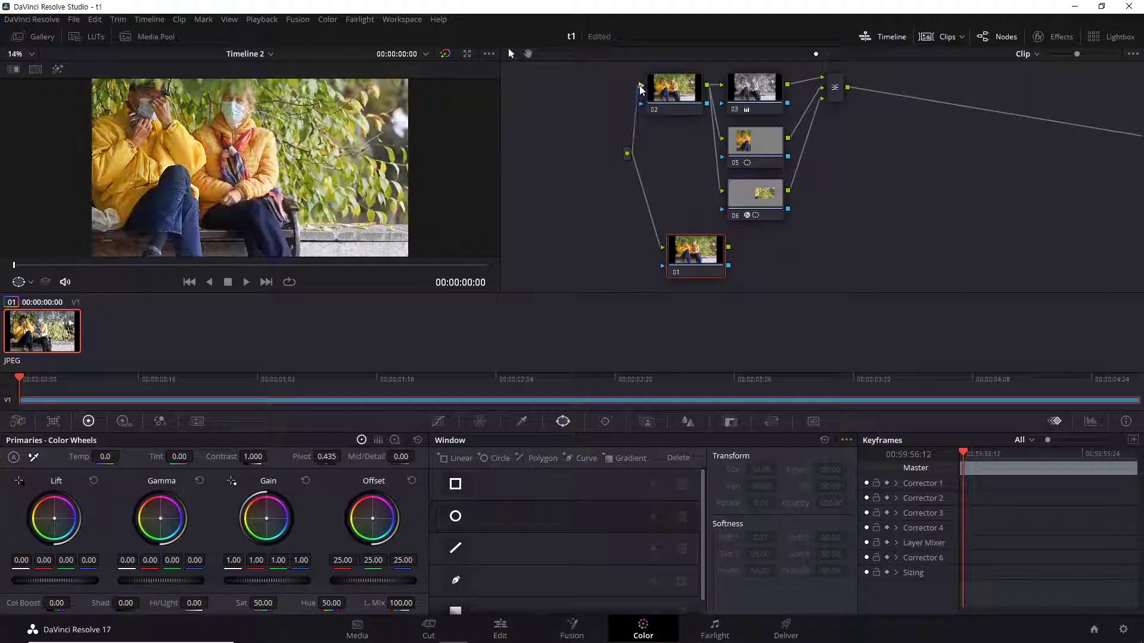
drag(835, 205, 742, 206)
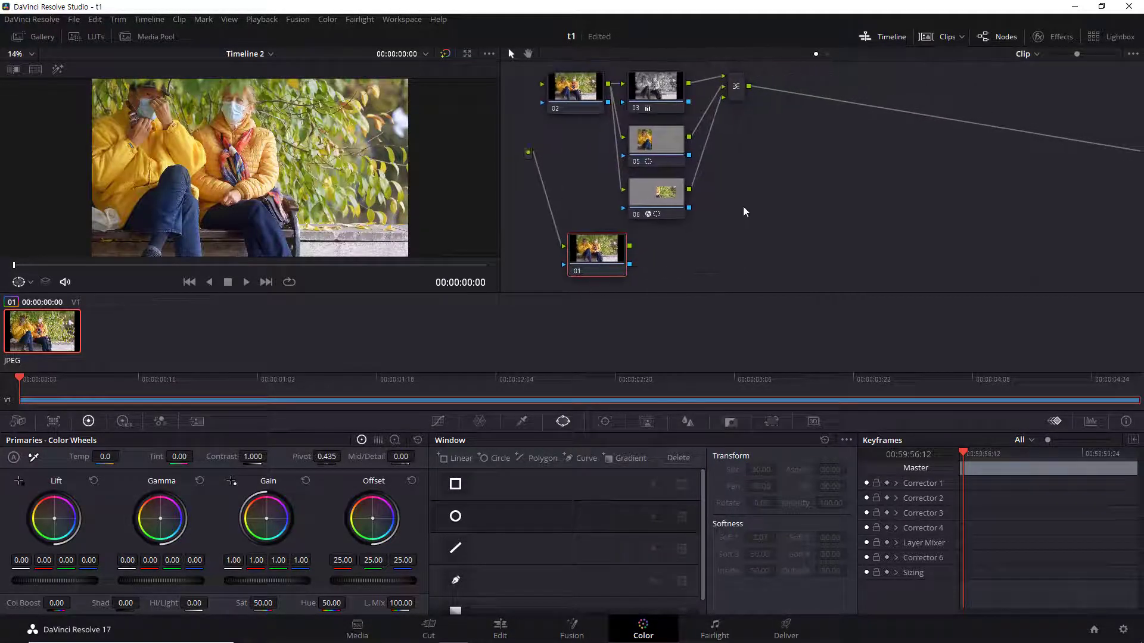
scroll(759, 243, down, 3)
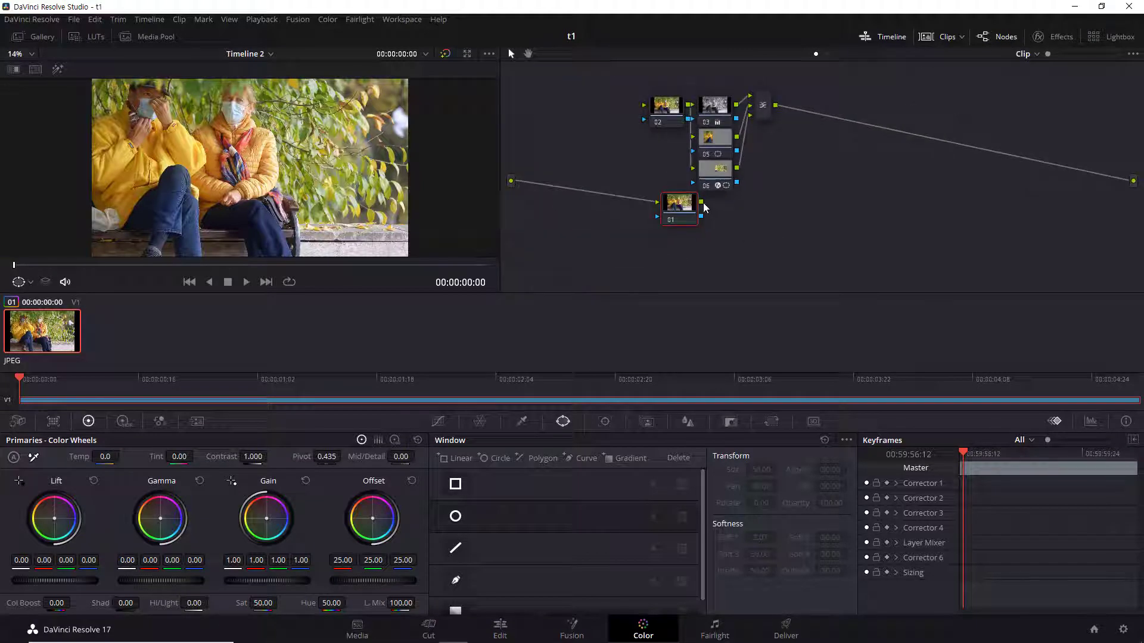
drag(701, 202, 1133, 181)
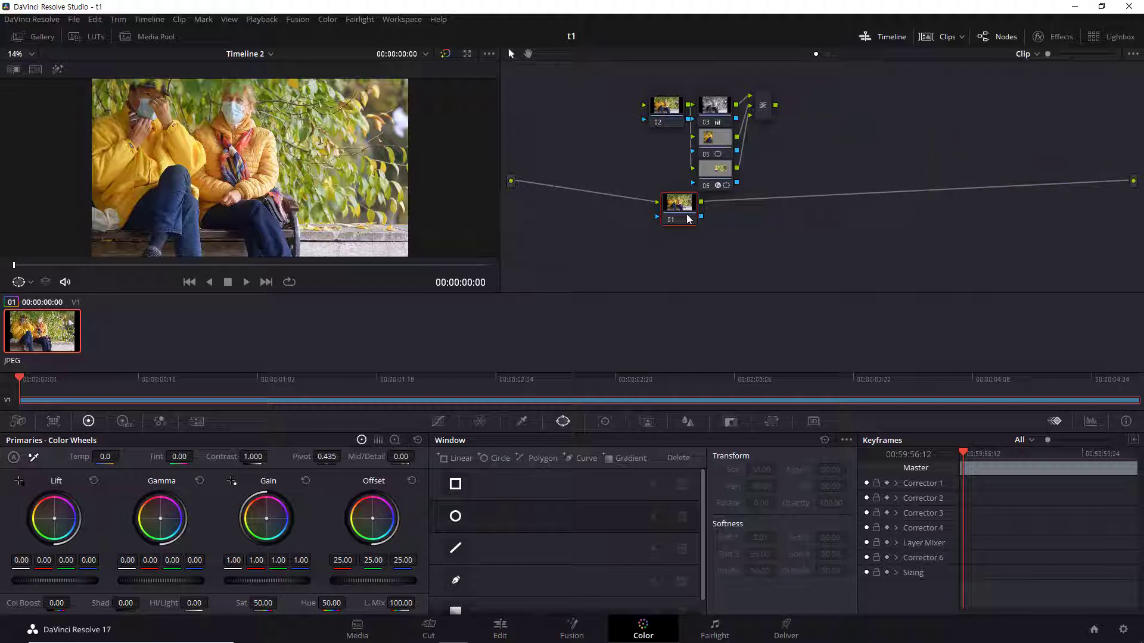
Step: Add a serial node after node 01, and add a parallel node to node 02
drag(694, 214, 696, 219)
key(alt+s)
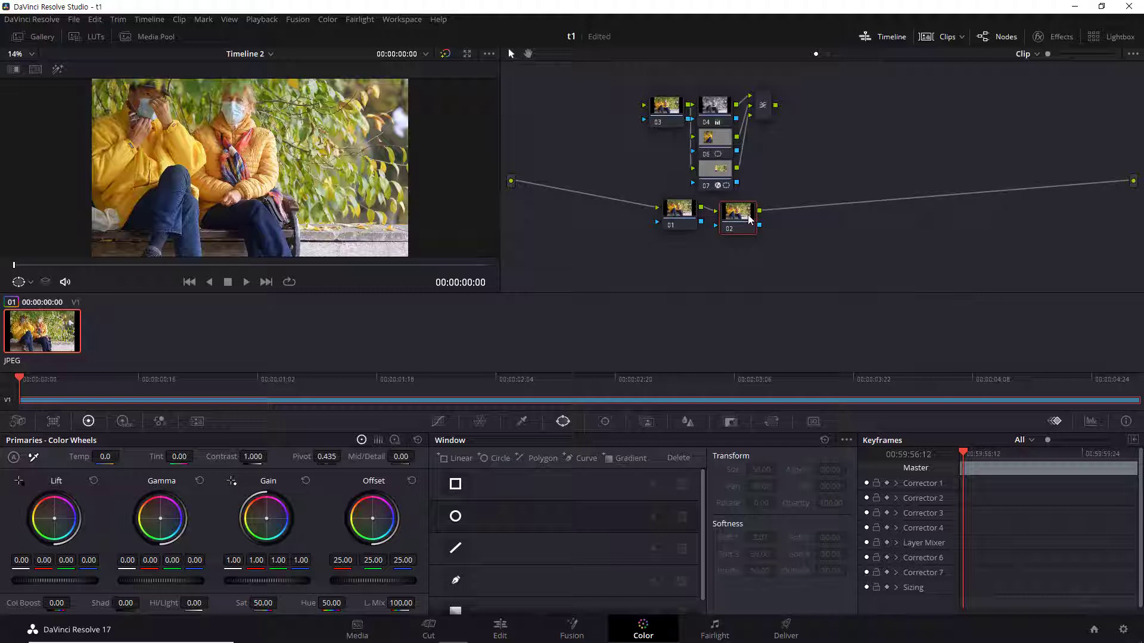
right_click(745, 212)
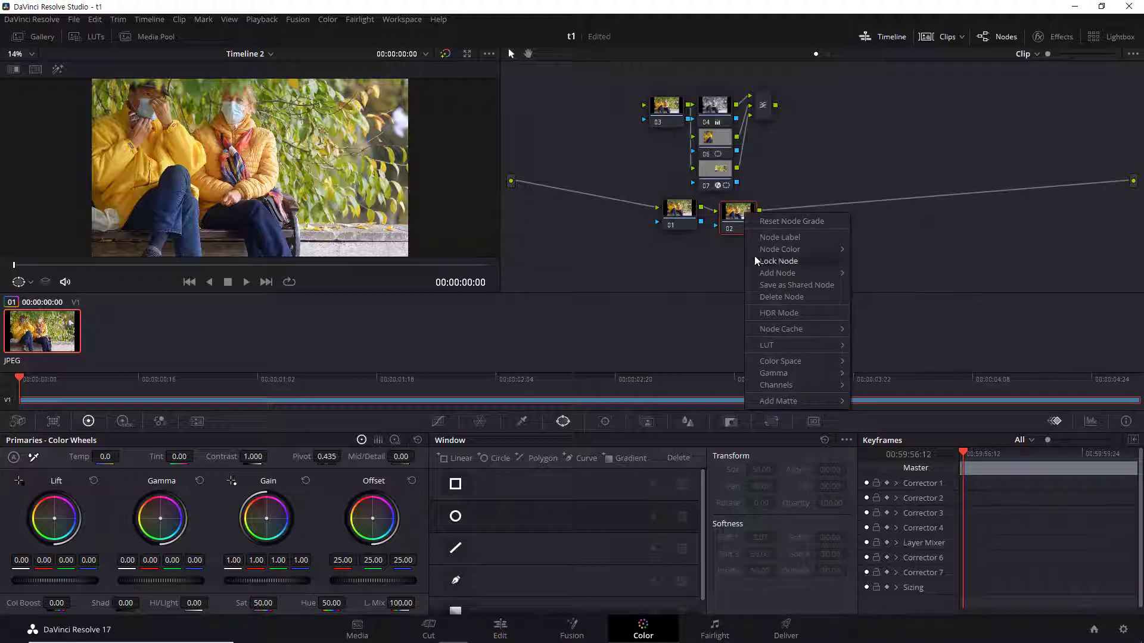
mouse_move(759, 272)
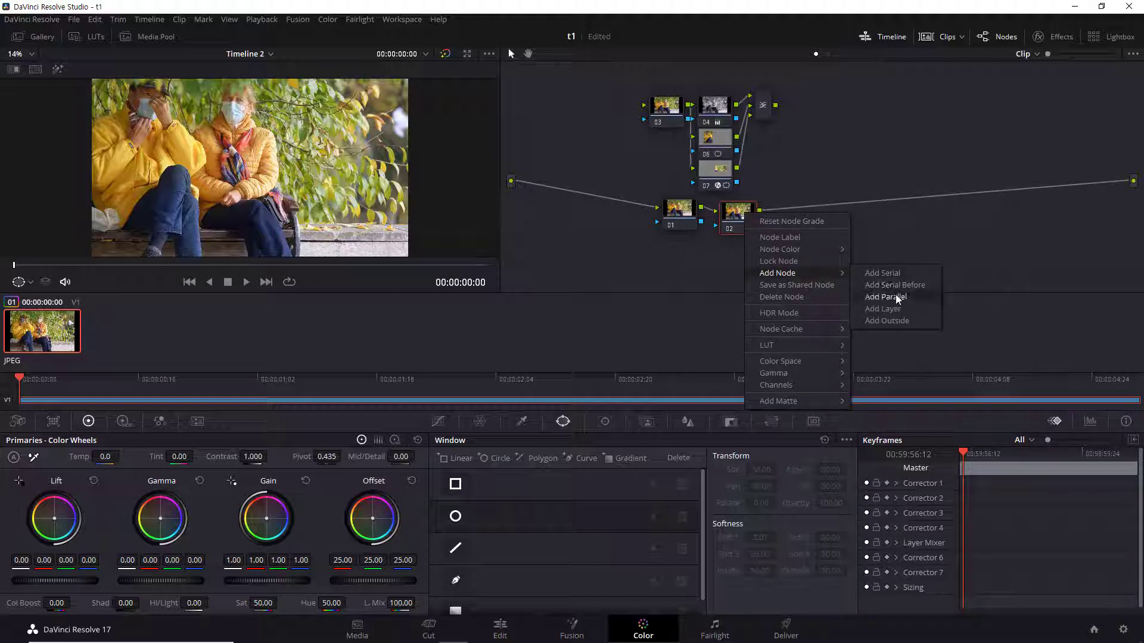
click(888, 297)
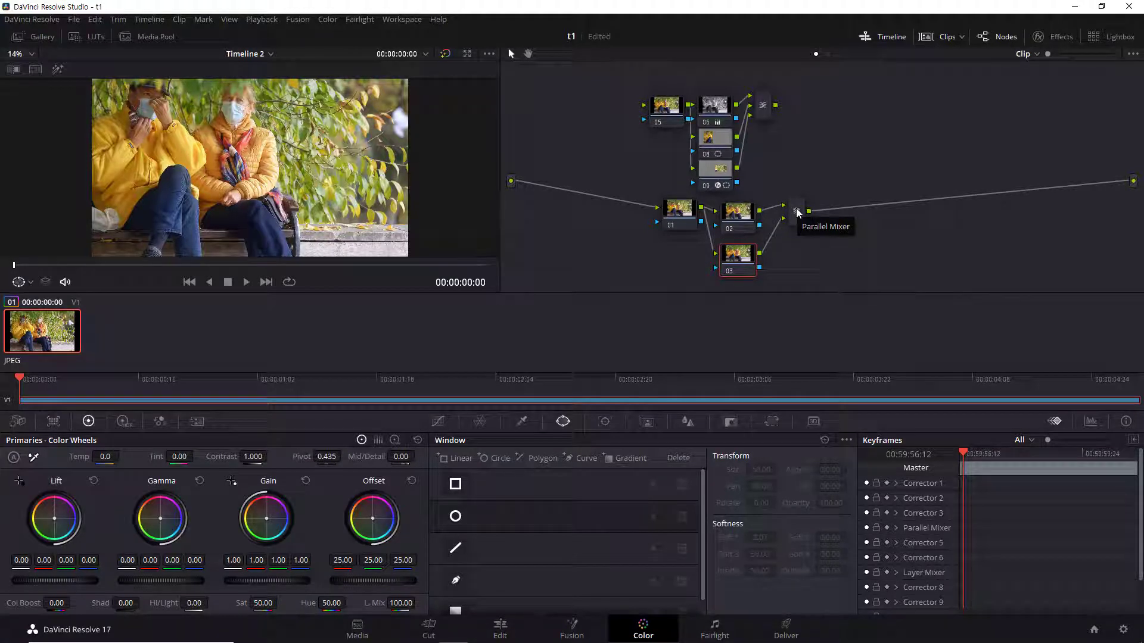
Step: Compare the options offered for the Parallel Mixer with the Layer Mixer's composite modes
right_click(798, 213)
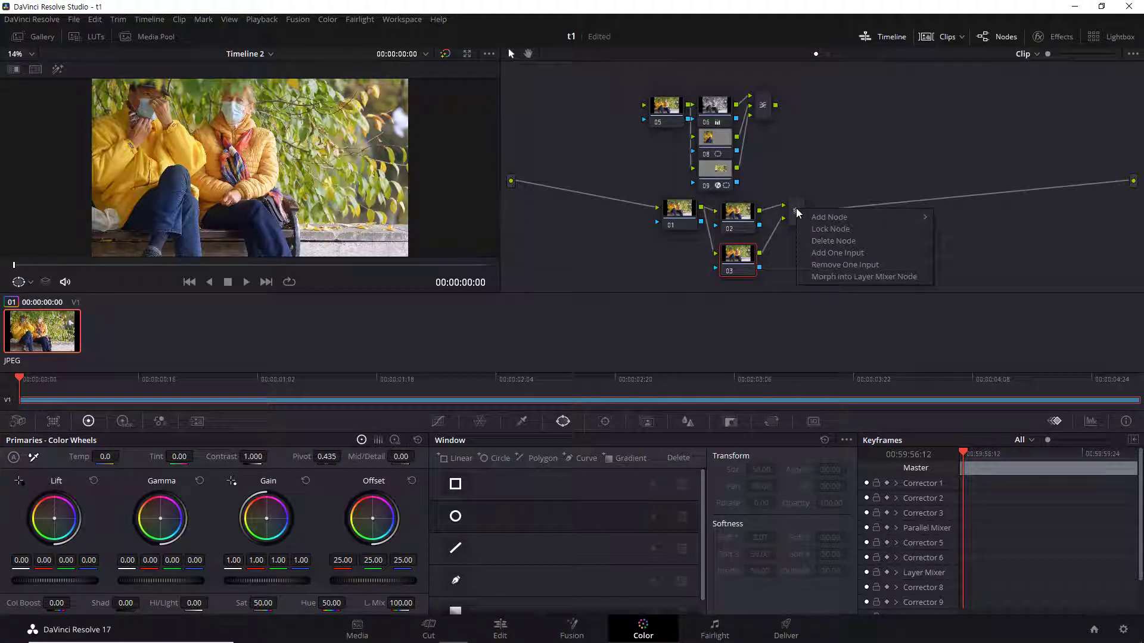
click(886, 277)
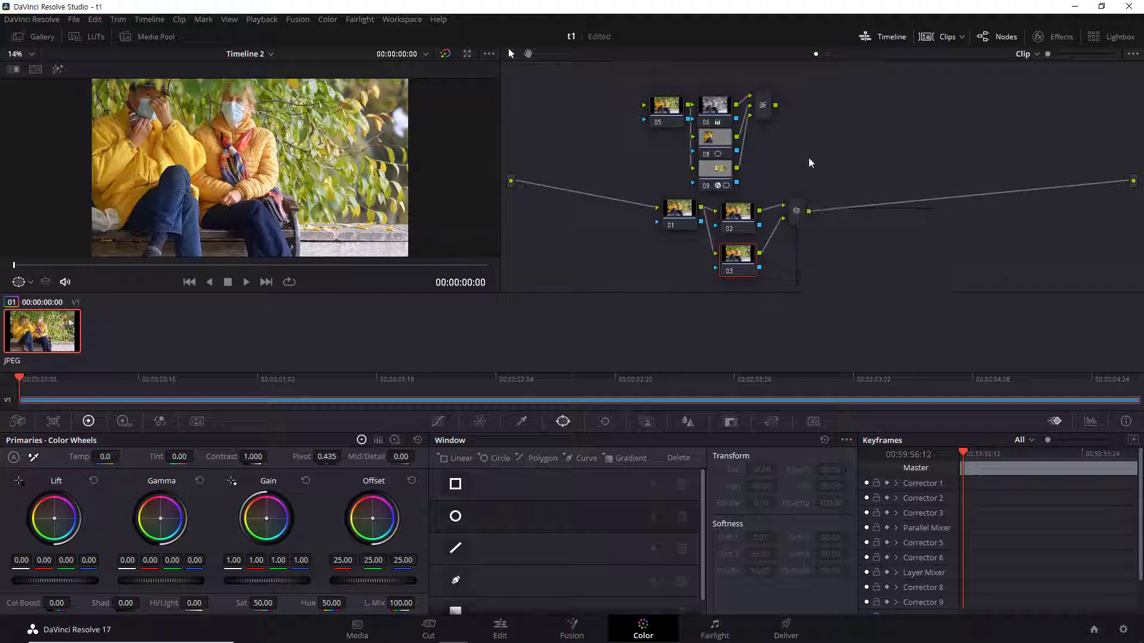
right_click(768, 105)
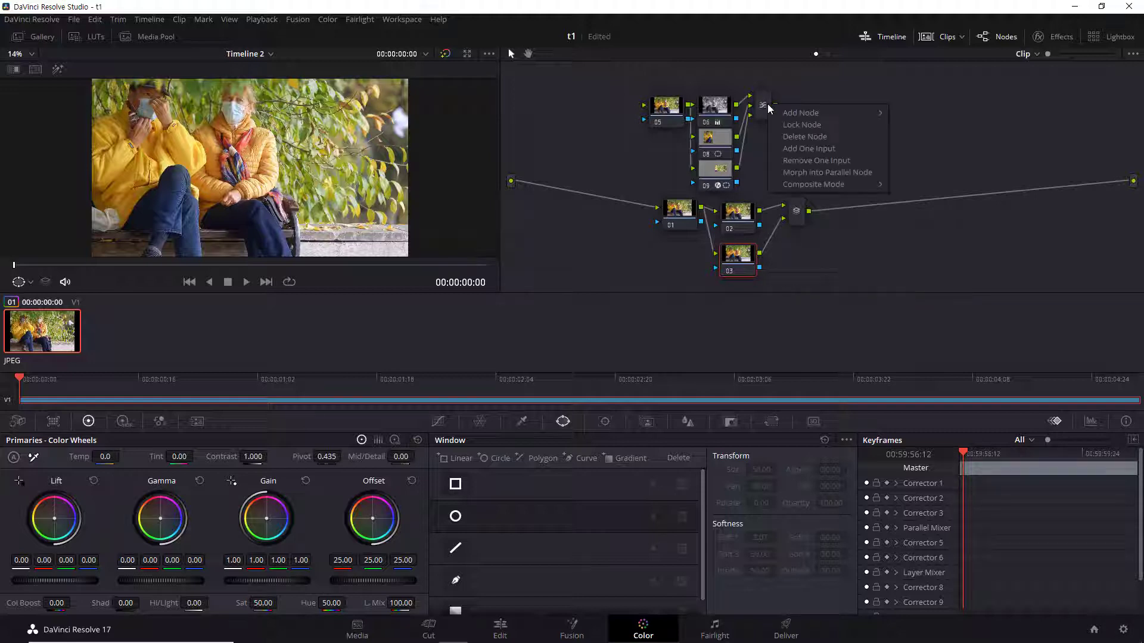
mouse_move(832, 186)
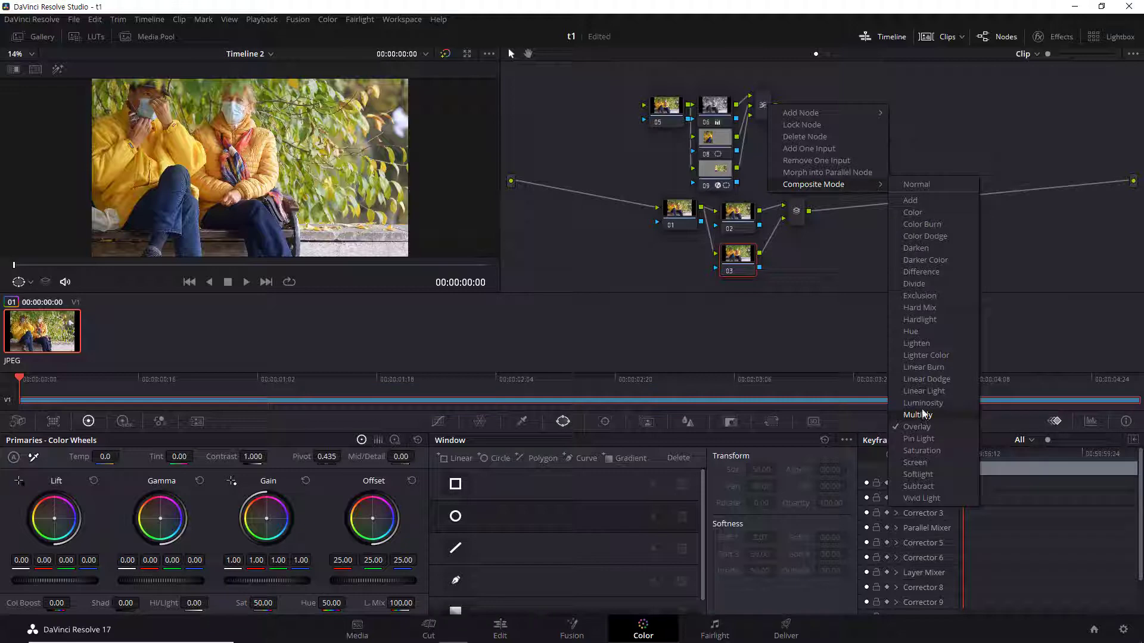
click(858, 260)
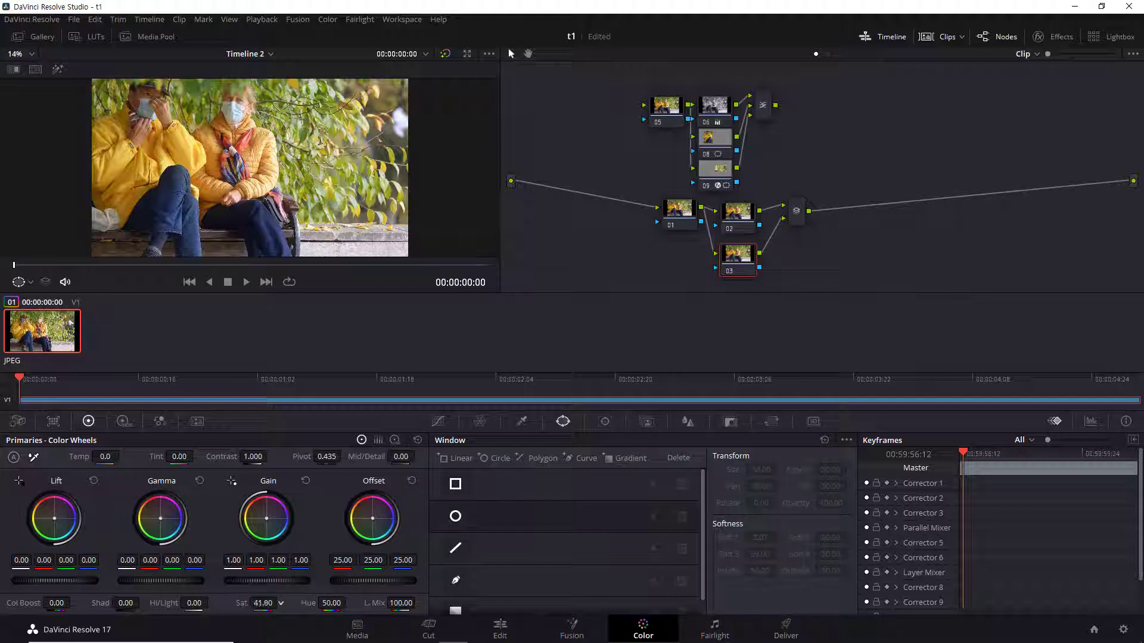
Step: Set node 03's saturation to 0 and swap the order of nodes 02 and 03 at the Parallel Mixer's inputs
drag(249, 605, 178, 604)
mouse_move(784, 208)
mouse_down()
mouse_move(770, 247)
mouse_move(784, 208)
mouse_up()
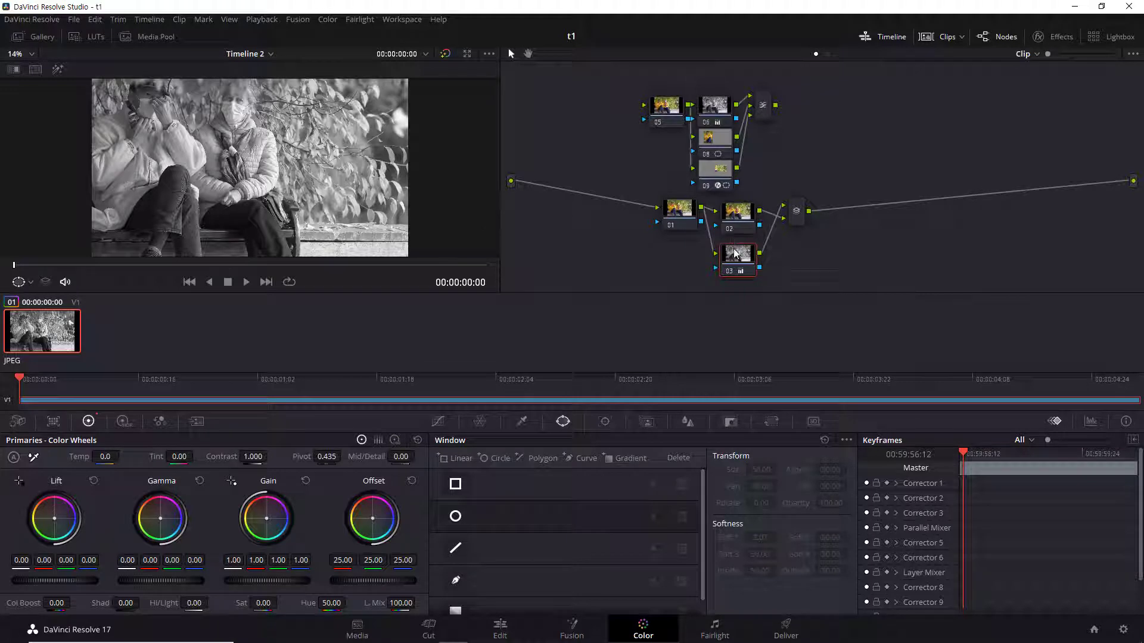
Step: Set node 02's saturation to 100 and restore the original order of the Parallel Mixer's inputs
click(740, 216)
drag(246, 605, 280, 603)
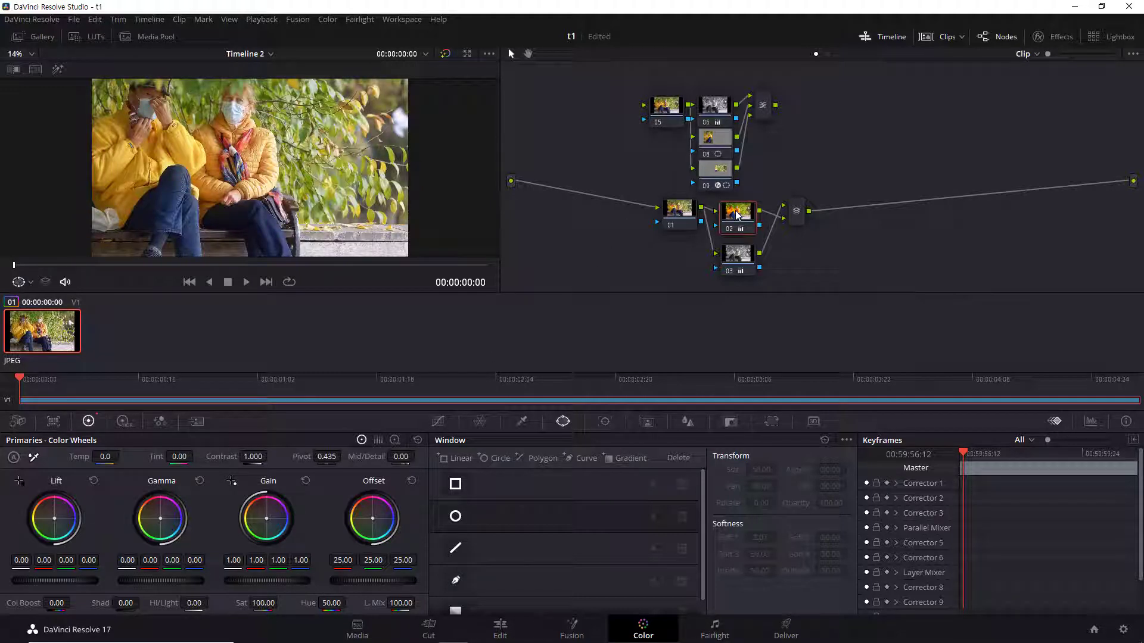
mouse_move(783, 219)
mouse_down()
mouse_move(788, 209)
mouse_move(764, 258)
mouse_move(784, 219)
mouse_up()
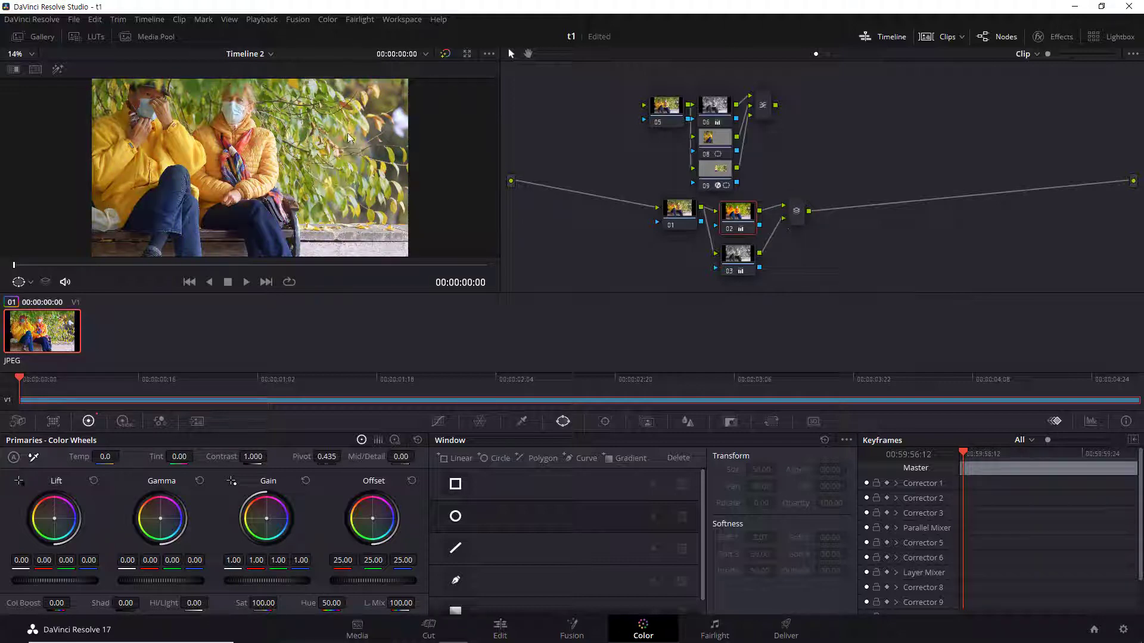